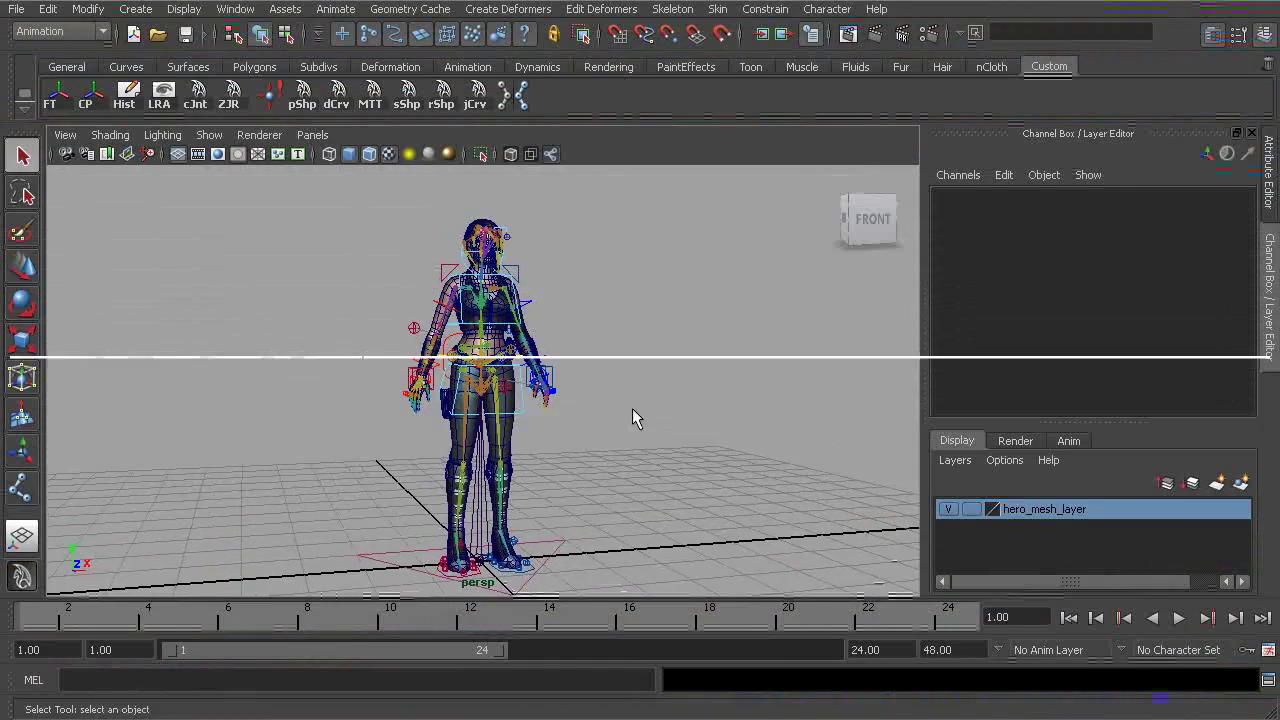
# Step: Select the large belt mesh hero_belt_lg around the character's hips
pyautogui.keyDown('alt'); pyautogui.moveTo(632, 410); pyautogui.dragTo(530, 408); pyautogui.keyUp('alt')
pyautogui.keyDown('alt'); pyautogui.moveTo(530, 408); pyautogui.dragTo(732, 468, button='right'); pyautogui.keyUp('alt')
pyautogui.scroll(5, 503, 388)
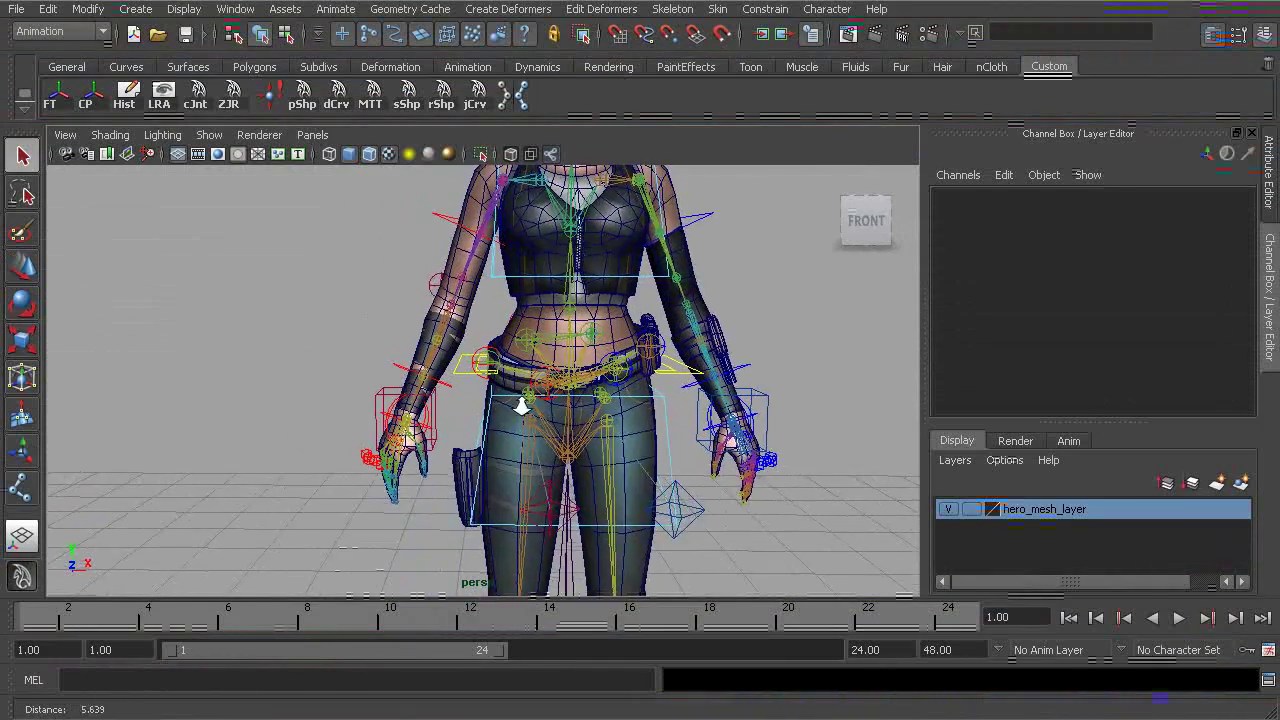
pyautogui.click(546, 390)
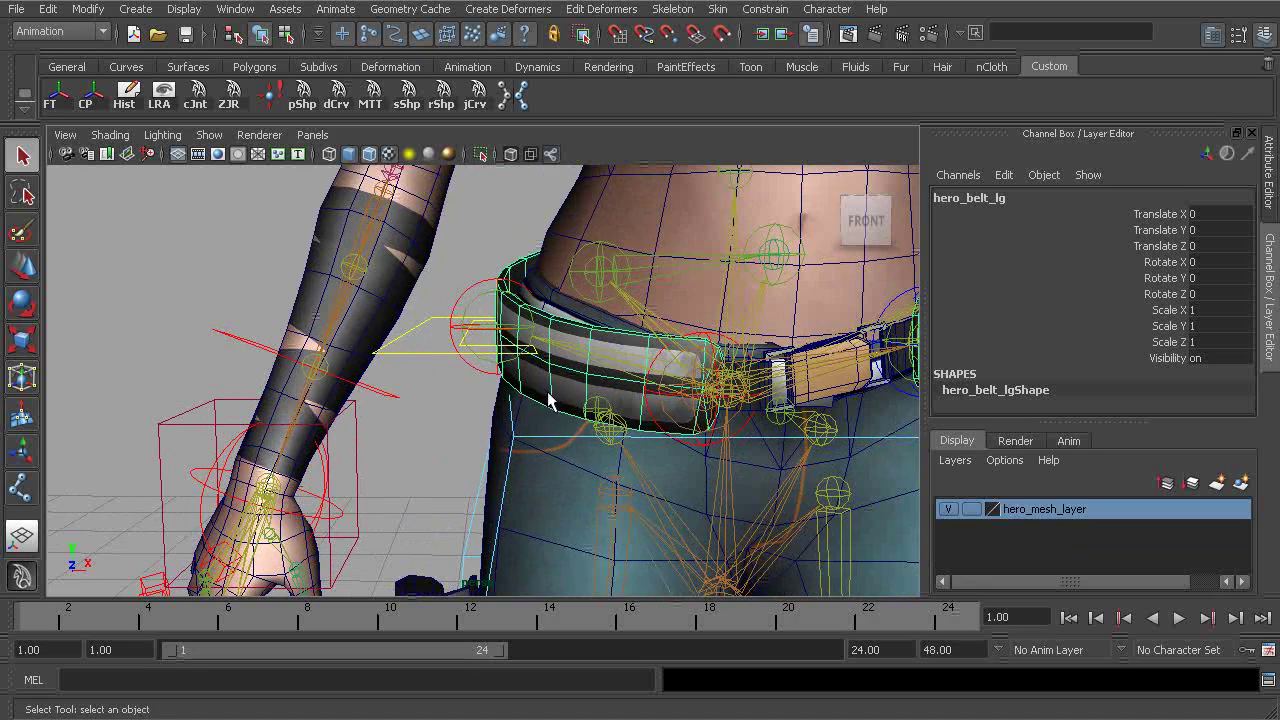
pyautogui.press('f')
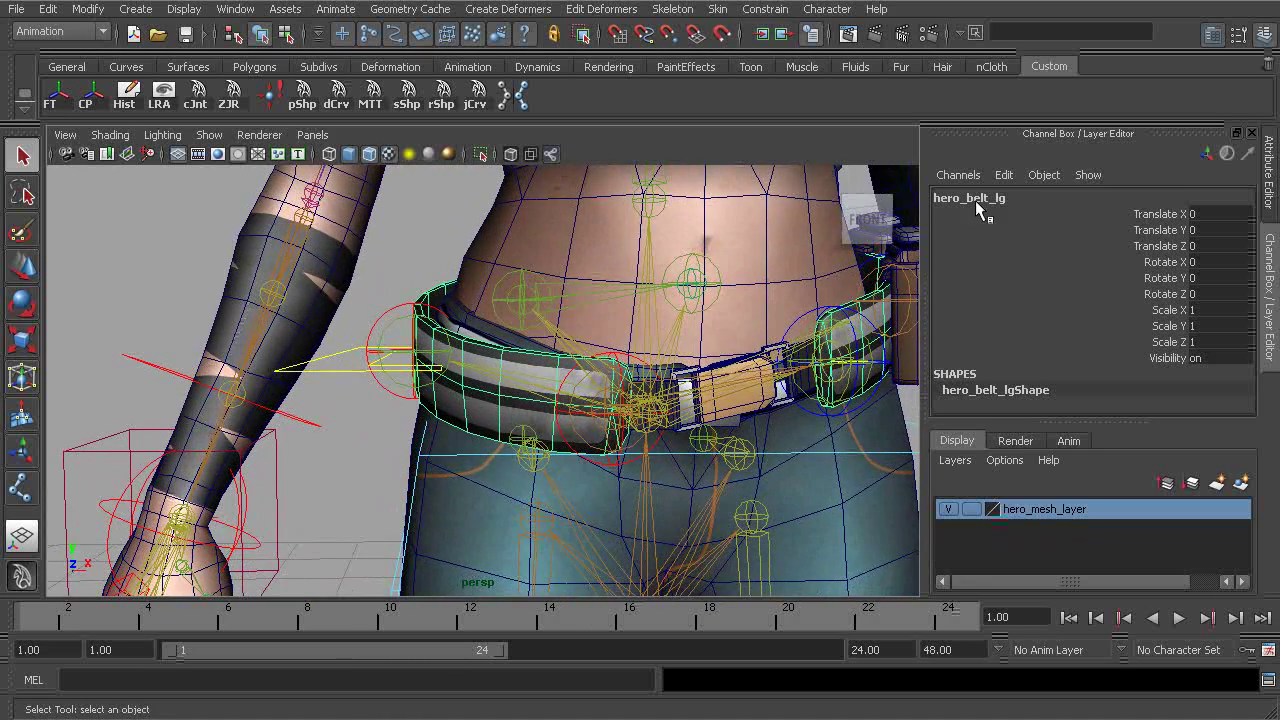
pyautogui.keyDown('alt'); pyautogui.moveTo(364, 413); pyautogui.dragTo(371, 420, button='middle'); pyautogui.keyUp('alt')
pyautogui.keyDown('alt'); pyautogui.moveTo(371, 420); pyautogui.dragTo(516, 452, button='right'); pyautogui.keyUp('alt')
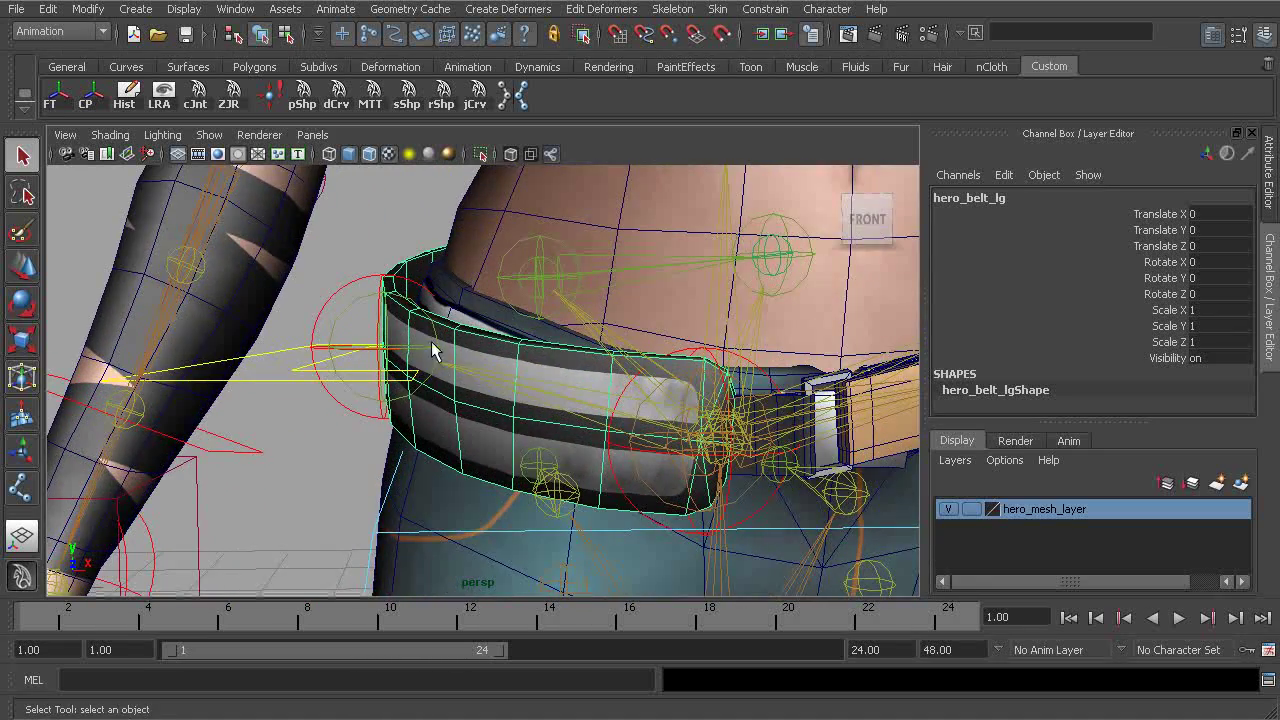
# Step: Add the right-side belt joints bn_r_belt_b01 and bn_r_belt_a01 and the buckle joint bn_buckle01 to the belt mesh selection
pyautogui.click(357, 306)
pyautogui.keyDown('alt'); pyautogui.moveTo(357, 306); pyautogui.dragTo(350, 340); pyautogui.keyUp('alt')
pyautogui.click(557, 347)
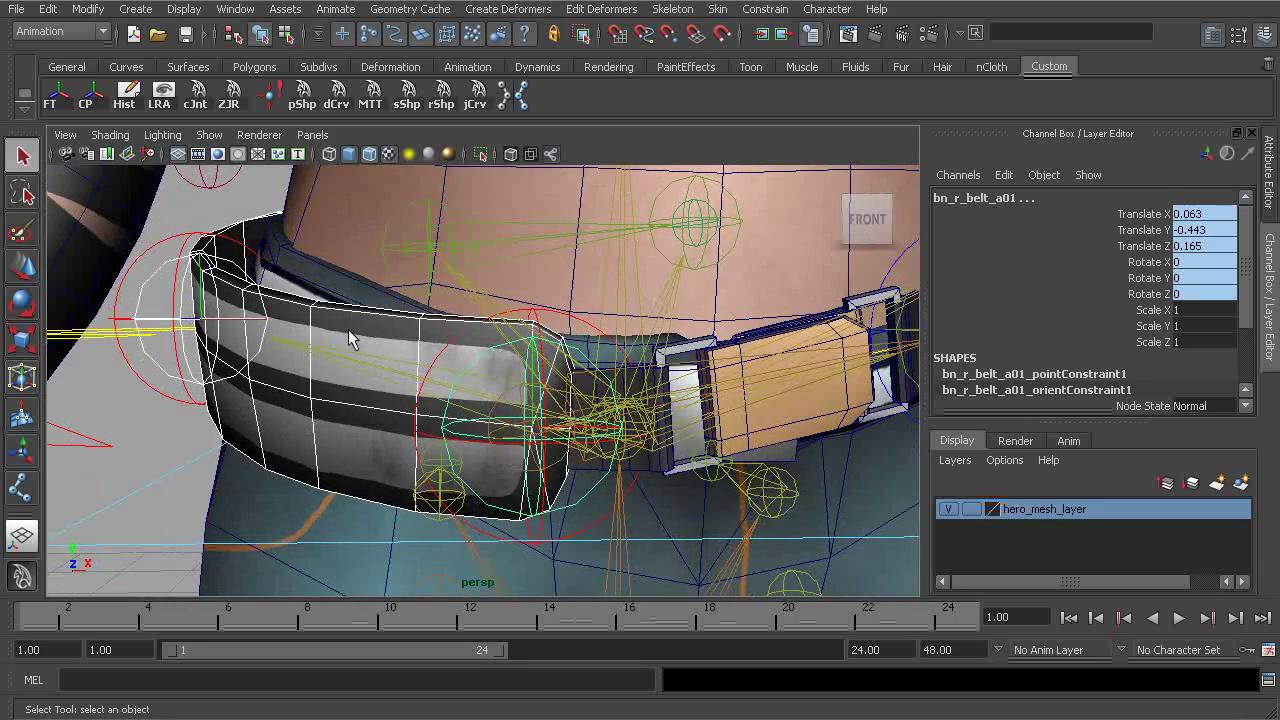
pyautogui.keyDown('alt'); pyautogui.moveTo(509, 396); pyautogui.dragTo(459, 391); pyautogui.keyUp('alt')
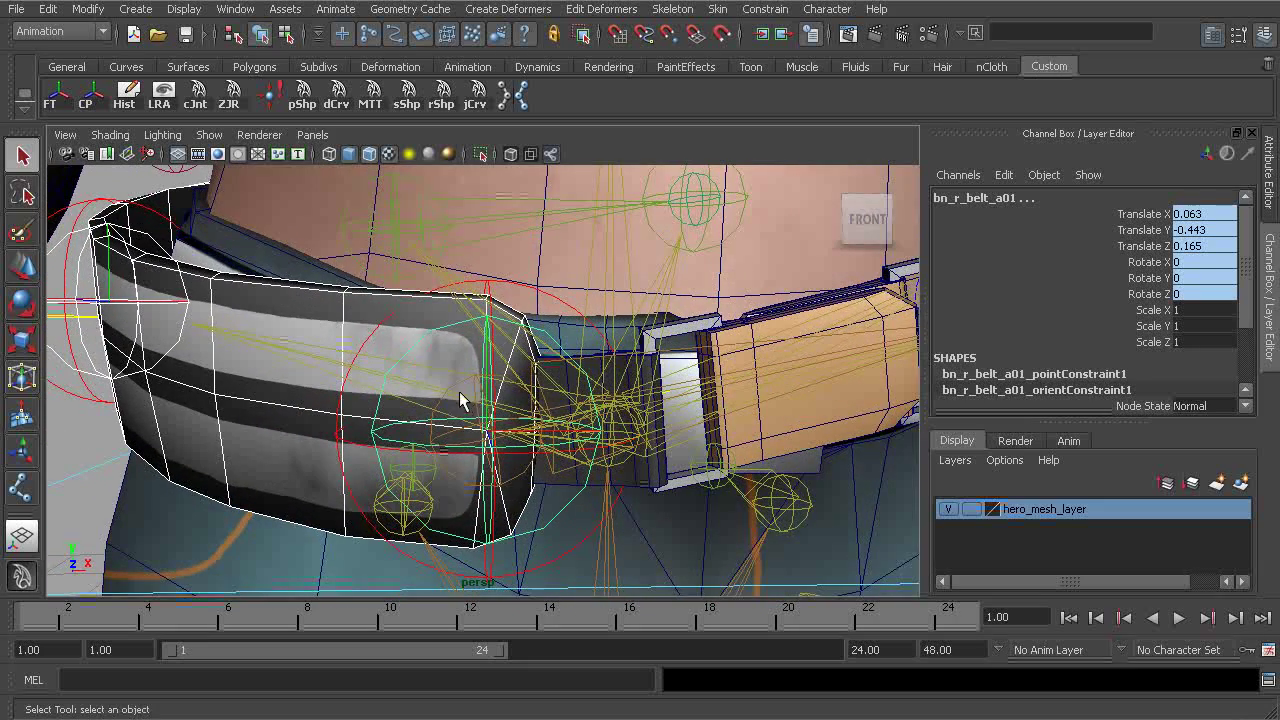
pyautogui.keyDown('alt'); pyautogui.moveTo(398, 378); pyautogui.dragTo(453, 392, button='right'); pyautogui.keyUp('alt')
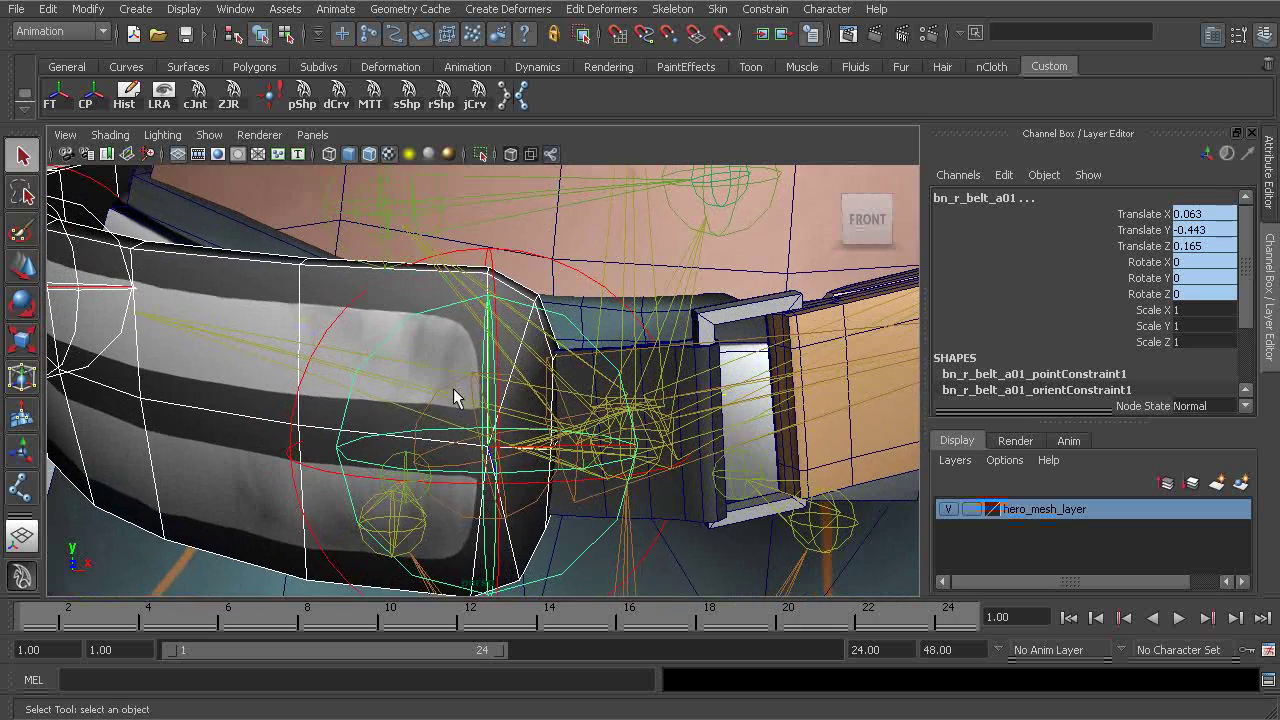
pyautogui.click(418, 428)
pyautogui.keyDown('alt'); pyautogui.moveTo(573, 428); pyautogui.dragTo(417, 405, button='right'); pyautogui.keyUp('alt')
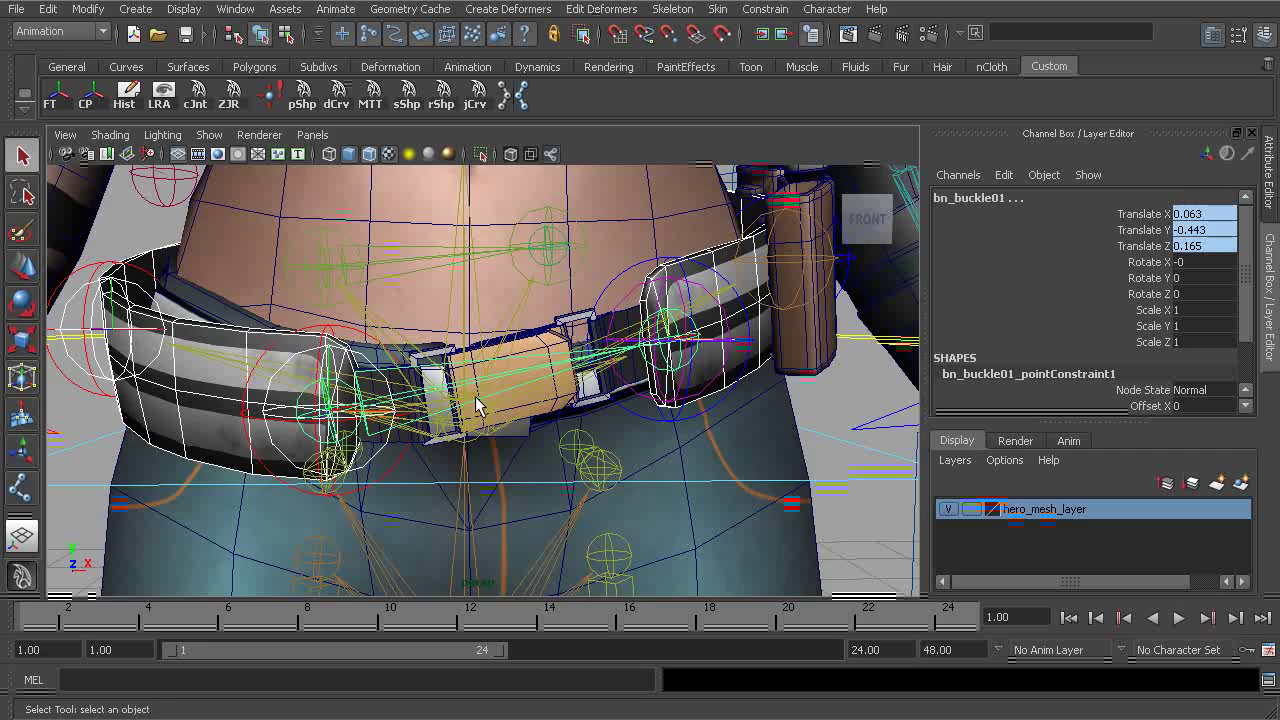
# Step: Add the left-side belt joints, from the front around to bn_l_belt_c01 at the back, to the selection
pyautogui.moveTo(607, 373)
pyautogui.keyDown('alt'); pyautogui.mouseDown()
pyautogui.moveTo(587, 310)
pyautogui.moveTo(563, 420)
pyautogui.moveTo(567, 383)
pyautogui.moveTo(646, 371)
pyautogui.moveTo(607, 352)
pyautogui.mouseUp(); pyautogui.keyUp('alt')
pyautogui.click(567, 293)
pyautogui.click(492, 370)
pyautogui.click(600, 318)
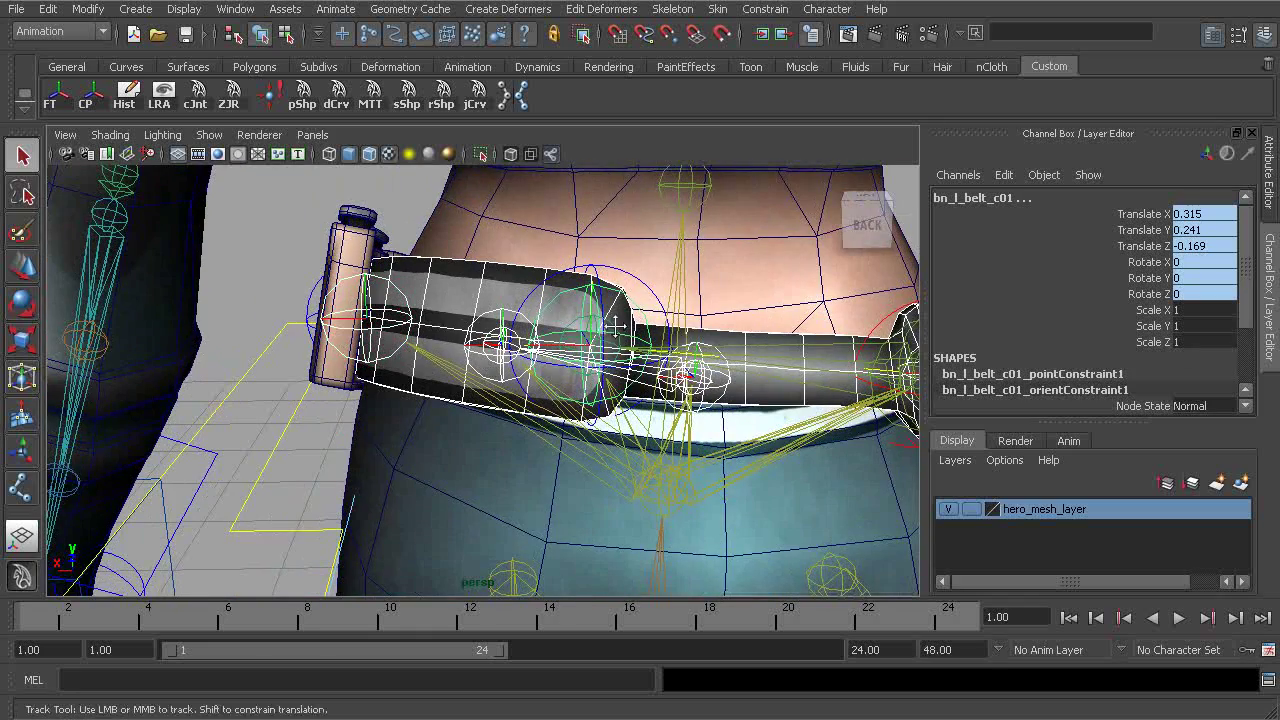
pyautogui.keyDown('alt'); pyautogui.moveTo(598, 320); pyautogui.dragTo(468, 333, button='middle'); pyautogui.keyUp('alt')
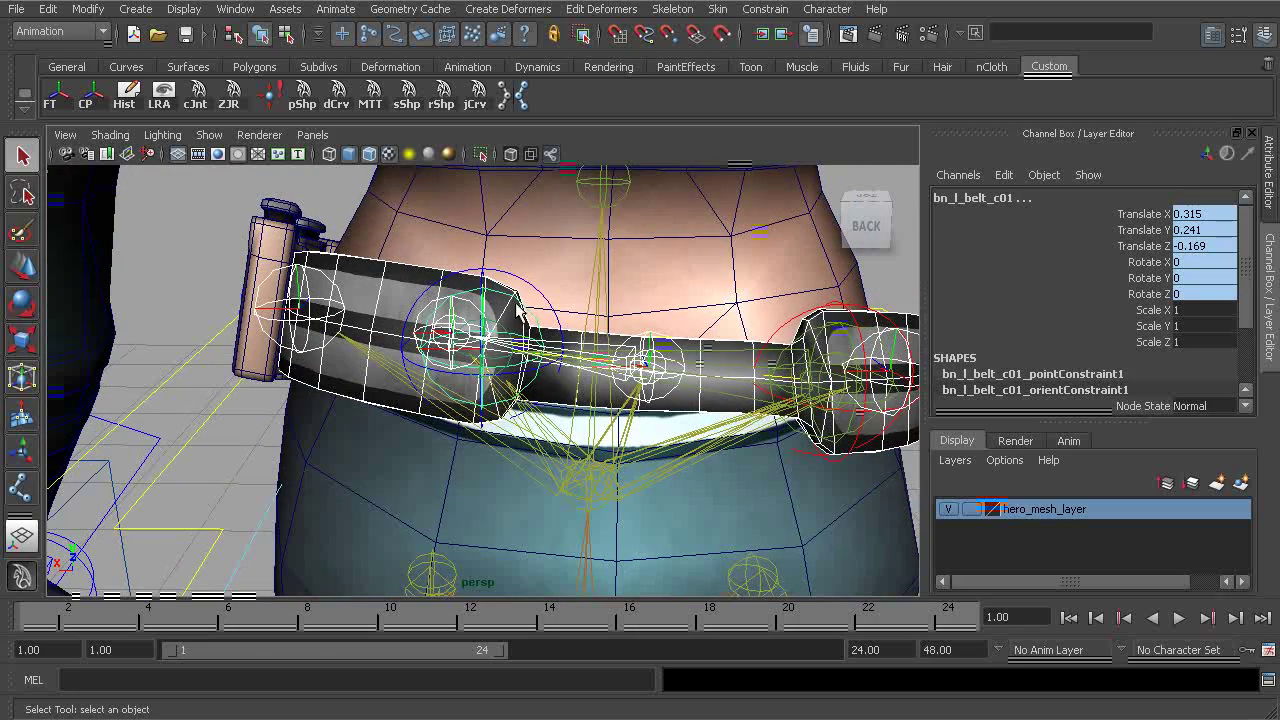
pyautogui.keyDown('alt'); pyautogui.moveTo(768, 407); pyautogui.dragTo(433, 345, button='right'); pyautogui.keyUp('alt')
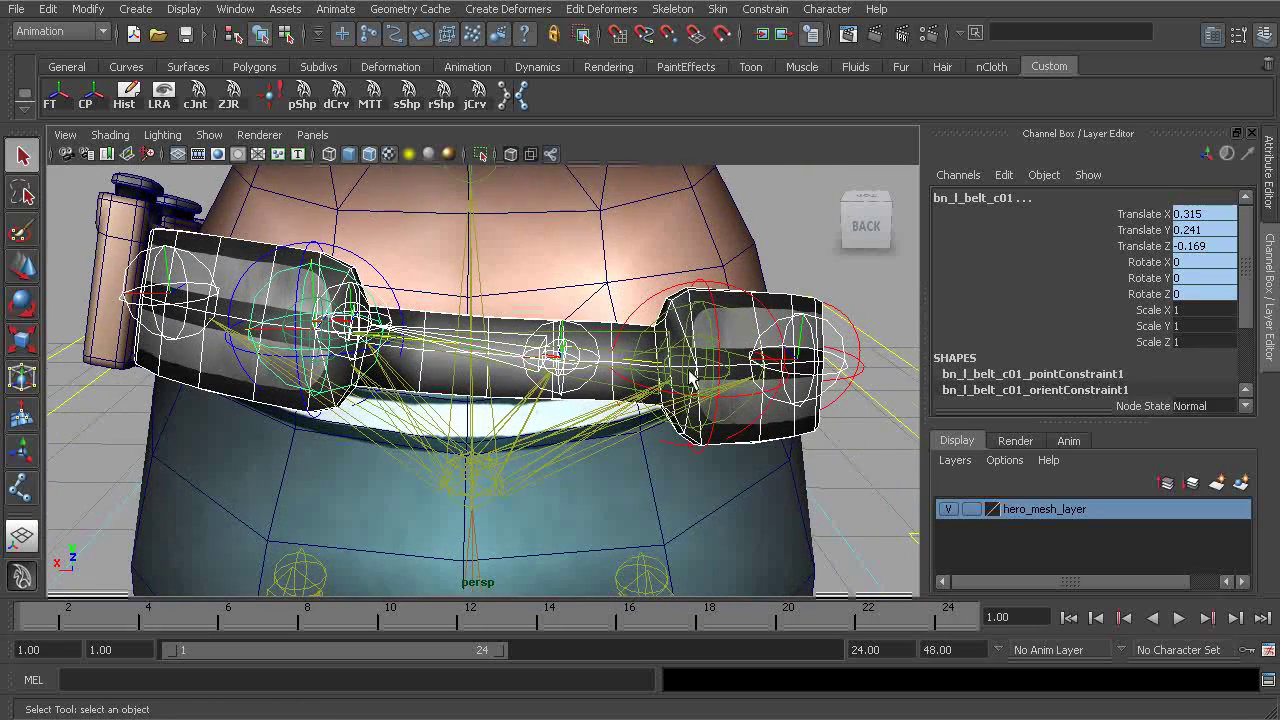
# Step: Add the rear right belt joint bn_r_belt_c01 and the back strap joint bn_strap01 to the selection
pyautogui.keyDown('alt'); pyautogui.moveTo(690, 378); pyautogui.dragTo(545, 372, button='middle'); pyautogui.keyUp('alt')
pyautogui.keyDown('alt'); pyautogui.moveTo(545, 372); pyautogui.dragTo(664, 305, button='right'); pyautogui.keyUp('alt')
pyautogui.click(658, 305)
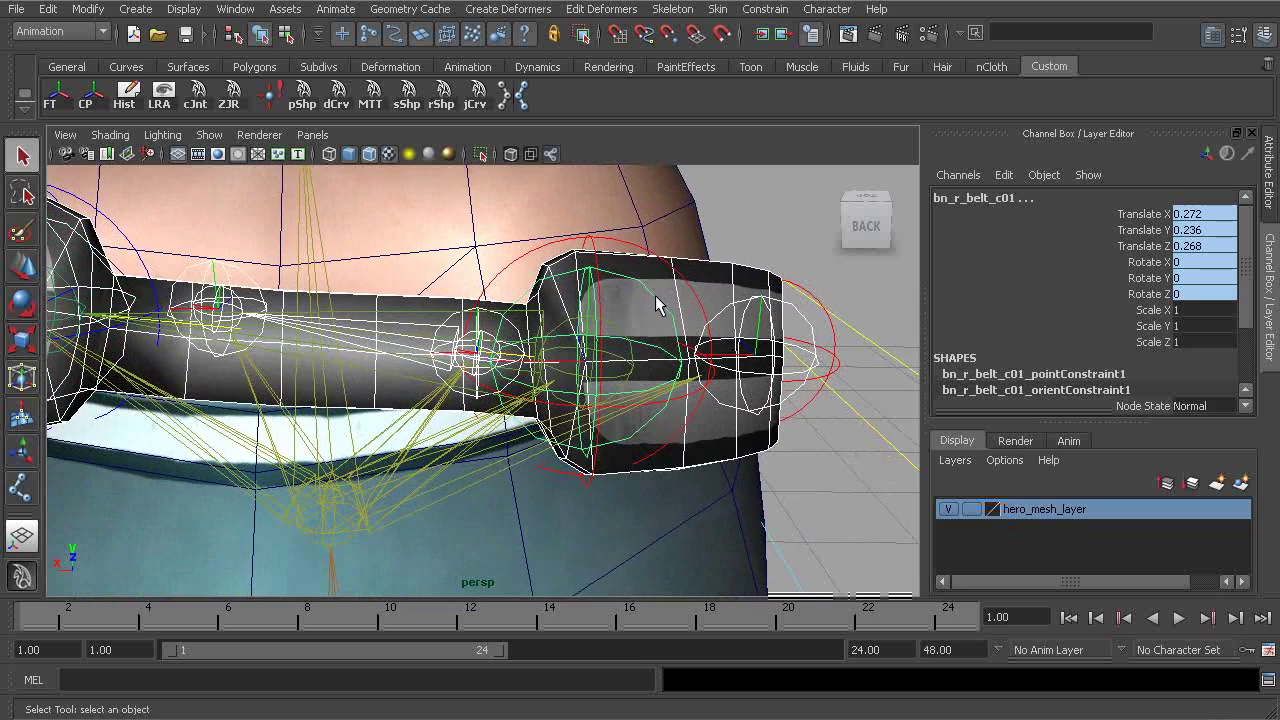
pyautogui.keyDown('alt'); pyautogui.moveTo(617, 354); pyautogui.dragTo(508, 390, button='middle'); pyautogui.keyUp('alt')
pyautogui.keyDown('alt'); pyautogui.moveTo(508, 390); pyautogui.dragTo(609, 372, button='right'); pyautogui.keyUp('alt')
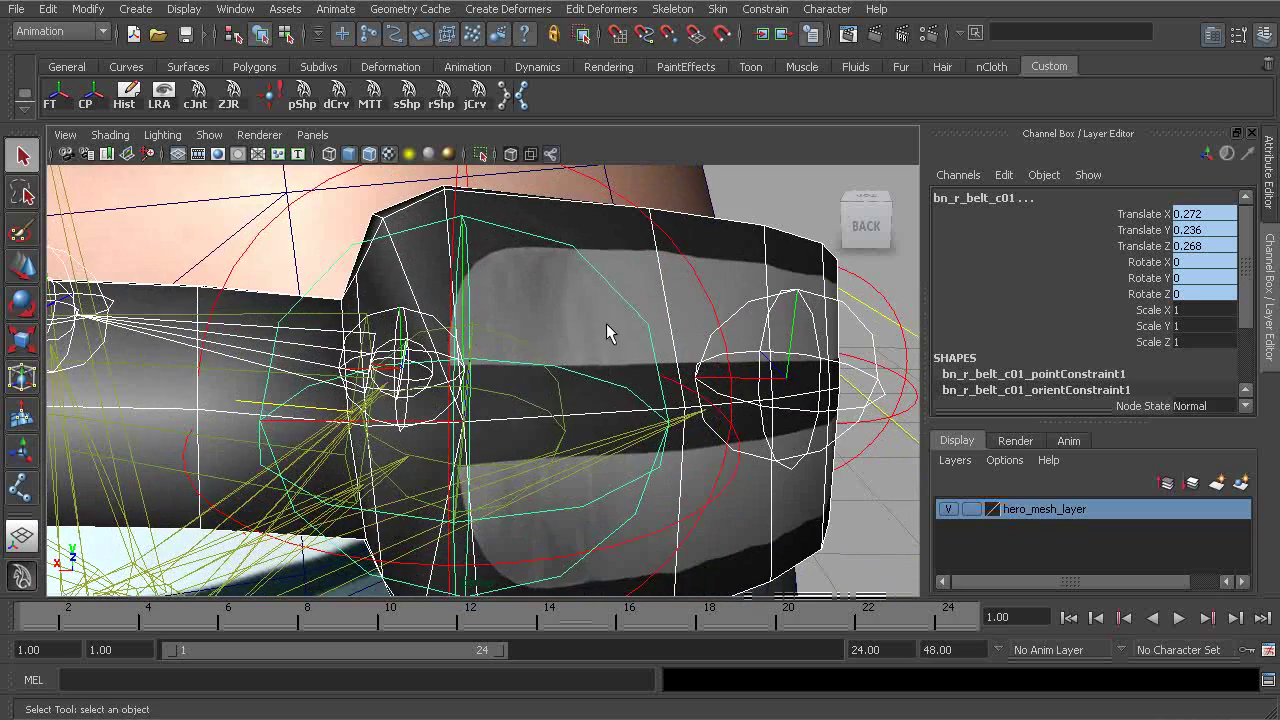
pyautogui.keyDown('alt'); pyautogui.moveTo(606, 324); pyautogui.dragTo(558, 317, button='right'); pyautogui.keyUp('alt')
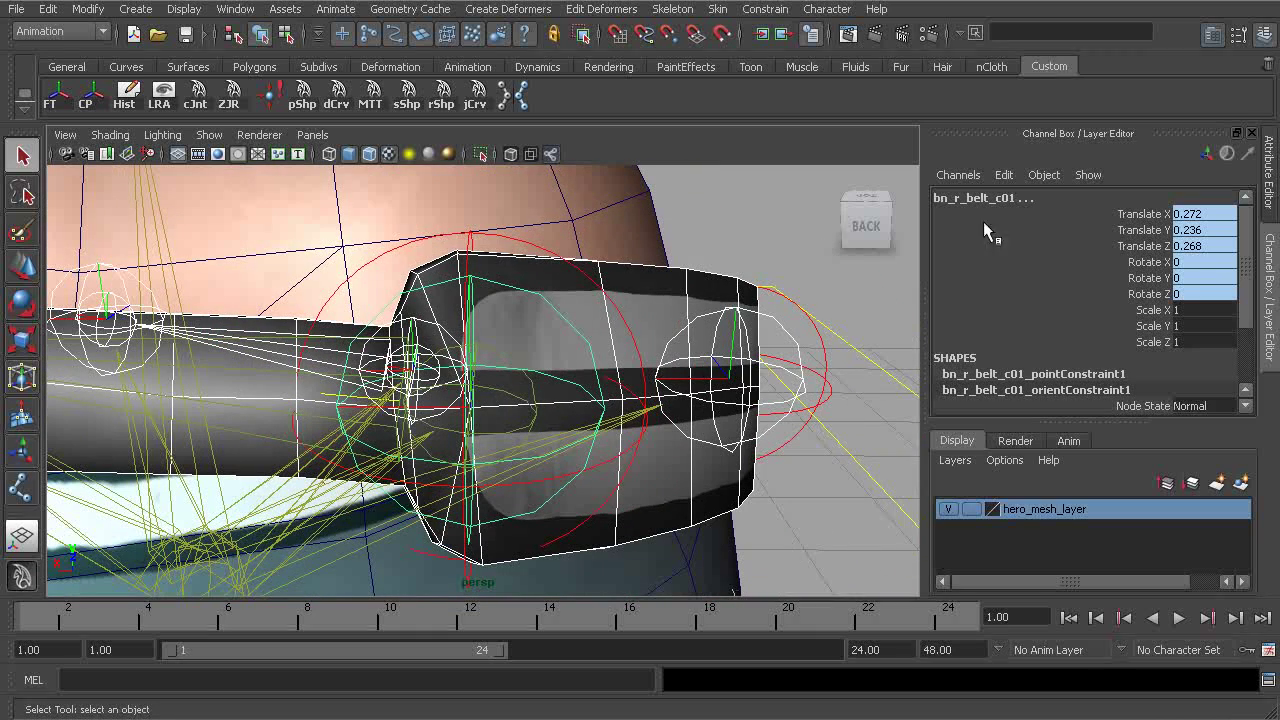
pyautogui.click(509, 355)
pyautogui.keyDown('alt'); pyautogui.moveTo(390, 373); pyautogui.dragTo(312, 360, button='right'); pyautogui.keyUp('alt')
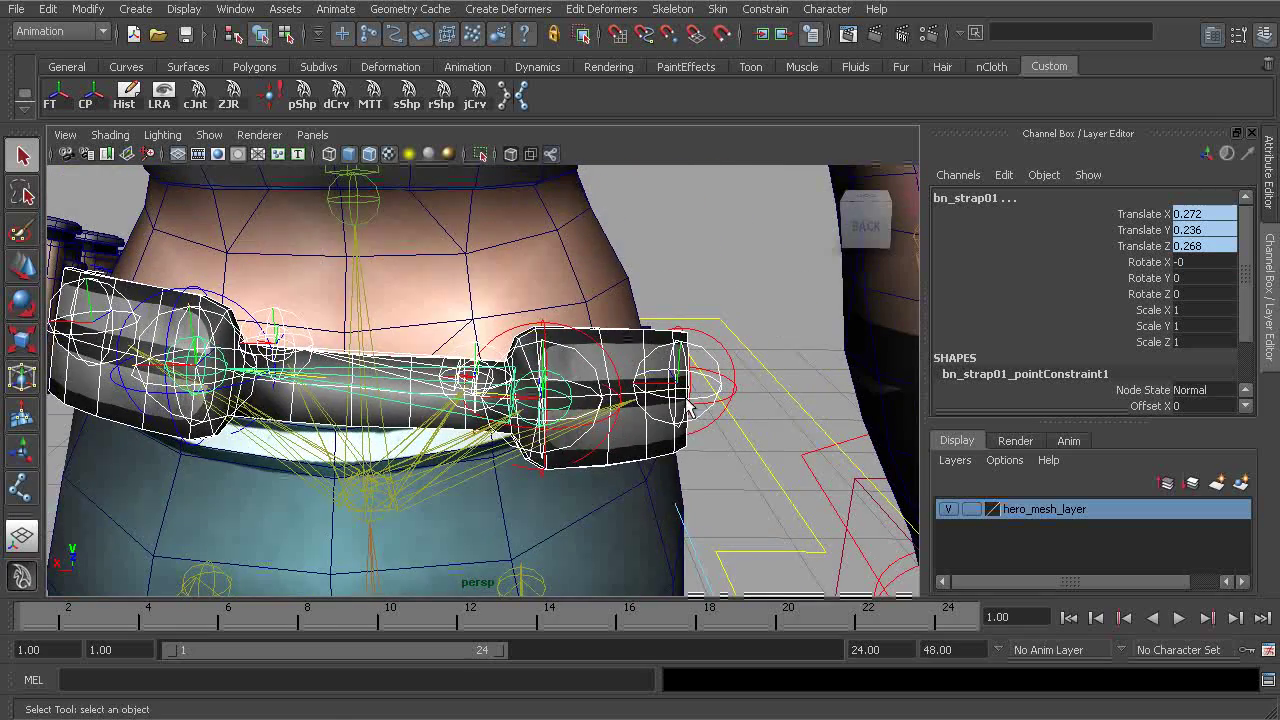
# Step: Smooth bind the large belt mesh to the selected belt, buckle and strap joints
pyautogui.keyDown('alt'); pyautogui.moveTo(689, 408); pyautogui.dragTo(388, 455); pyautogui.keyUp('alt')
pyautogui.keyDown('alt'); pyautogui.moveTo(680, 462); pyautogui.dragTo(651, 463, button='right'); pyautogui.keyUp('alt')
pyautogui.keyDown('alt'); pyautogui.moveTo(651, 463); pyautogui.dragTo(484, 262); pyautogui.keyUp('alt')
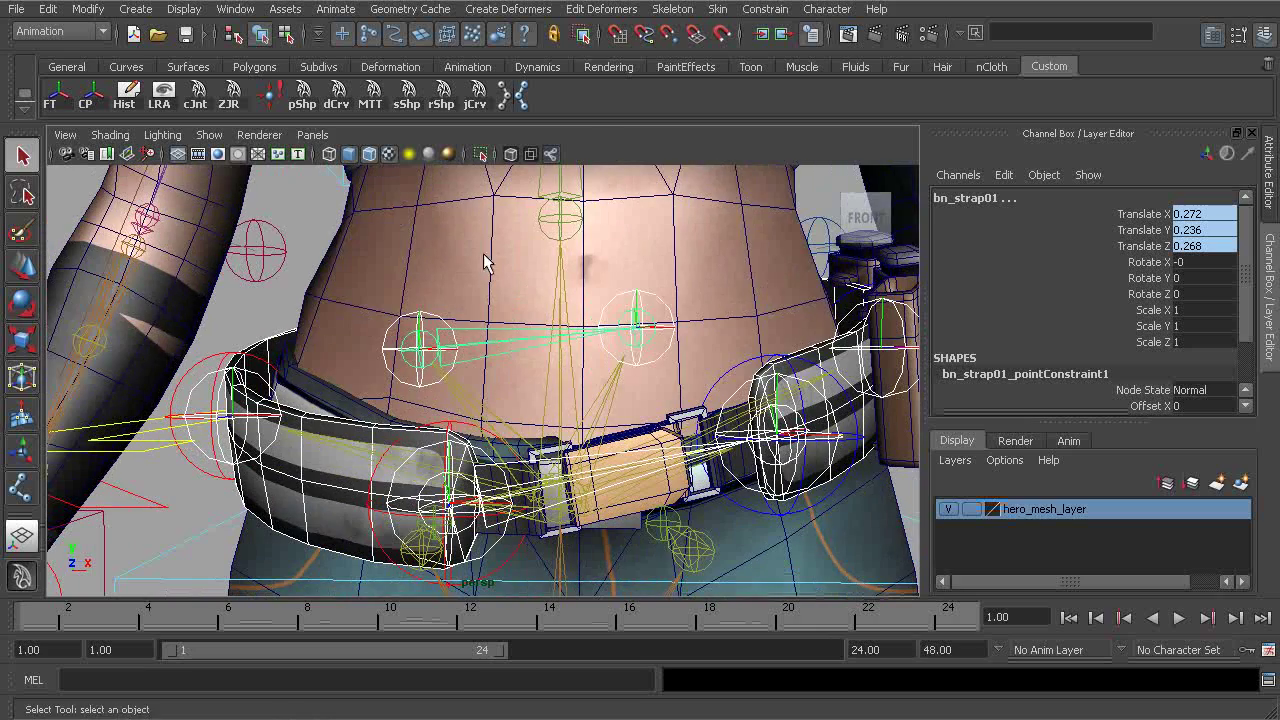
pyautogui.click(672, 9)
pyautogui.moveTo(740, 34)
pyautogui.click(875, 44)
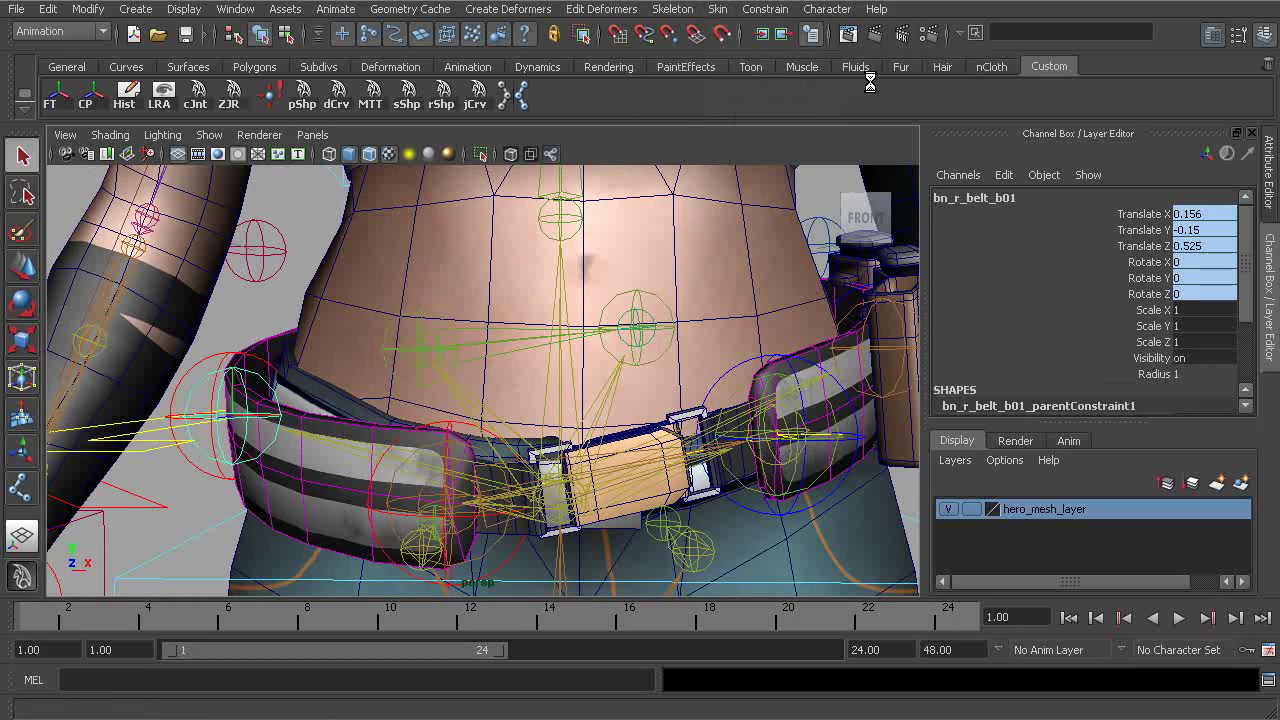
# Step: Select the hero_belt_buckle mesh together with the joint bn_buckle01 and smooth bind the mesh to it
pyautogui.keyDown('alt'); pyautogui.moveTo(606, 421); pyautogui.dragTo(471, 309, button='middle'); pyautogui.keyUp('alt')
pyautogui.keyDown('alt'); pyautogui.moveTo(471, 309); pyautogui.dragTo(552, 326, button='right'); pyautogui.keyUp('alt')
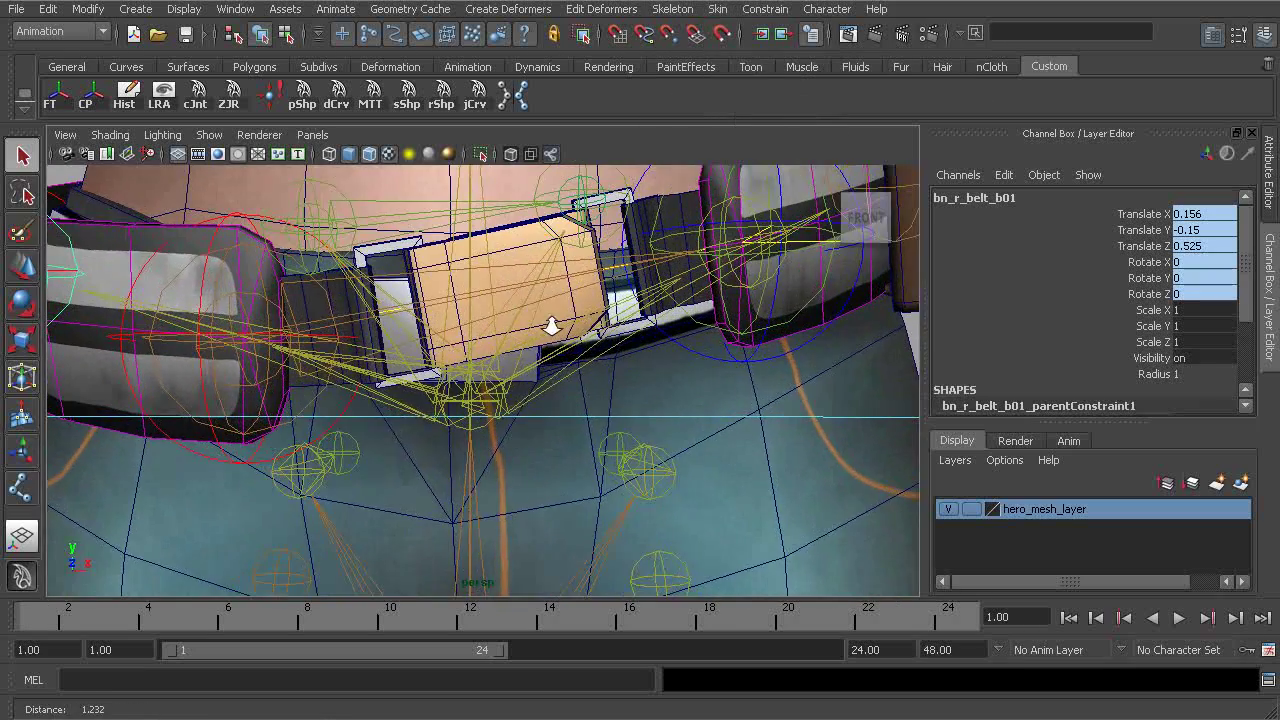
pyautogui.click(500, 234)
pyautogui.keyDown('alt'); pyautogui.moveTo(486, 246); pyautogui.dragTo(515, 258, button='middle'); pyautogui.keyUp('alt')
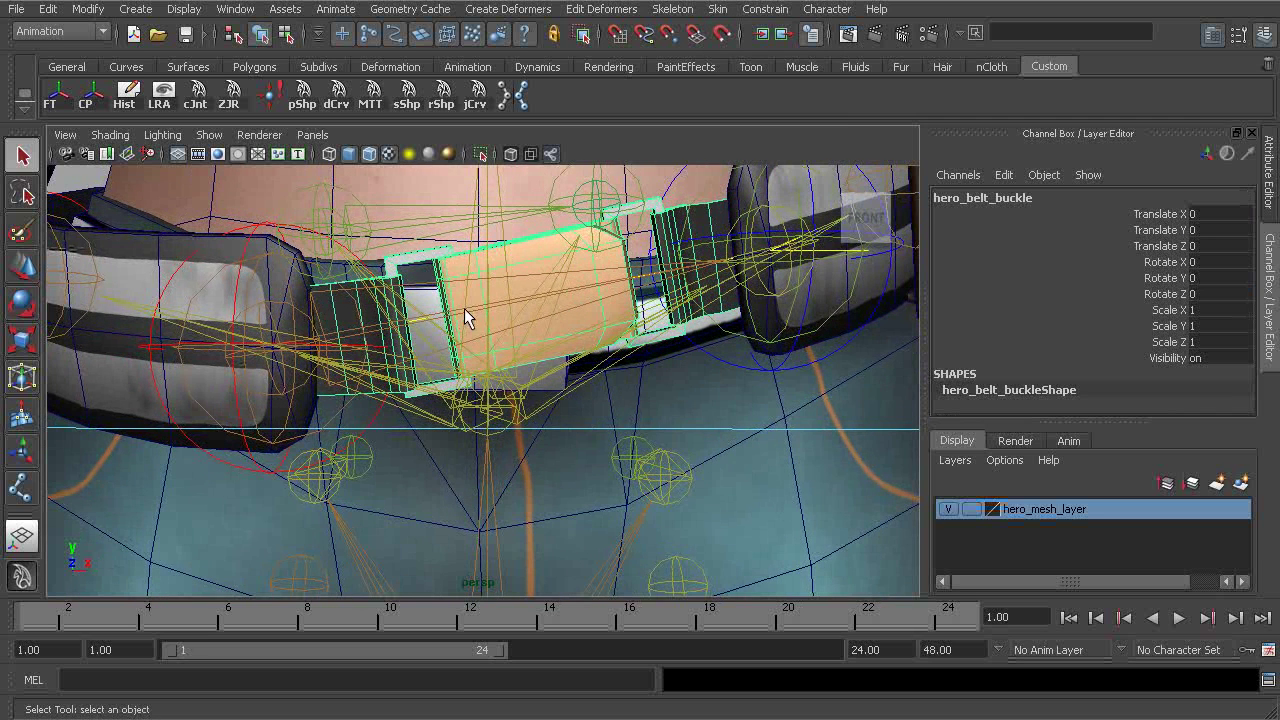
pyautogui.keyDown('shift'); pyautogui.click(446, 320); pyautogui.keyUp('shift')
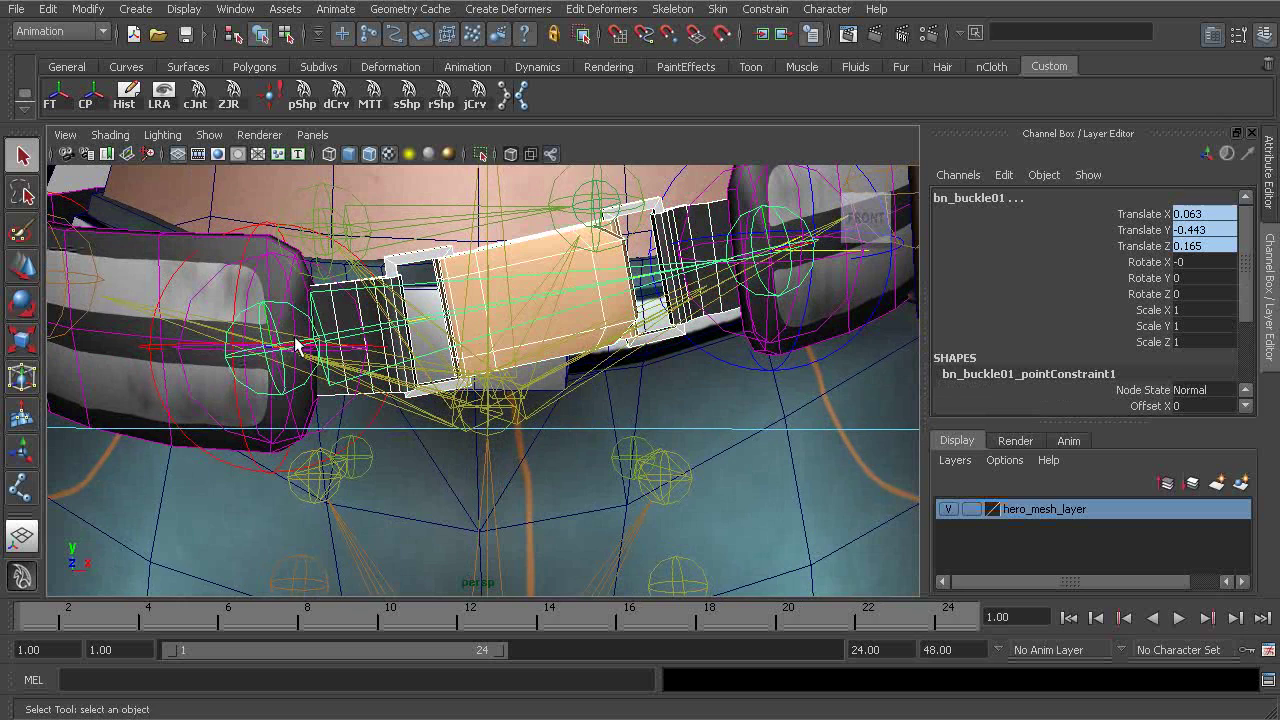
pyautogui.click(720, 11)
pyautogui.moveTo(831, 41)
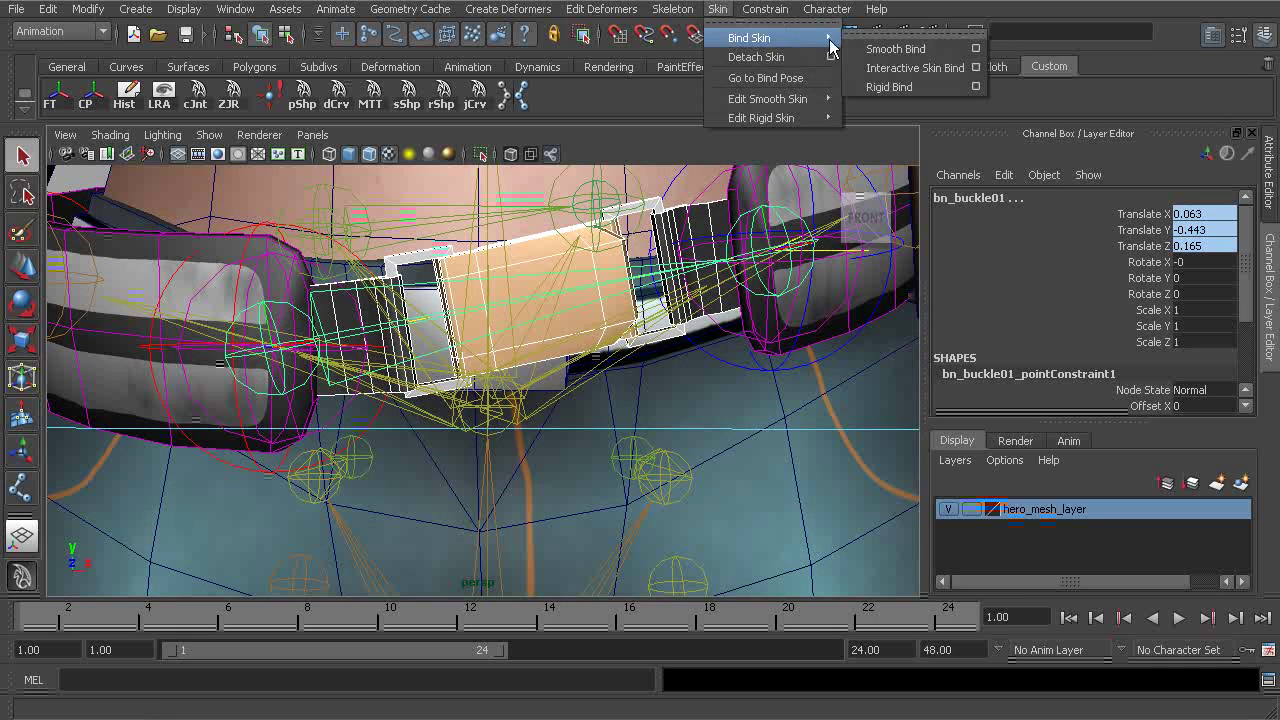
pyautogui.click(894, 50)
# Step: Hide the joints in the perspective view so only the meshes and rig controls are displayed
pyautogui.keyDown('alt'); pyautogui.moveTo(630, 262); pyautogui.dragTo(561, 276, button='right'); pyautogui.keyUp('alt')
pyautogui.keyDown('alt'); pyautogui.moveTo(560, 275); pyautogui.dragTo(378, 312); pyautogui.keyUp('alt')
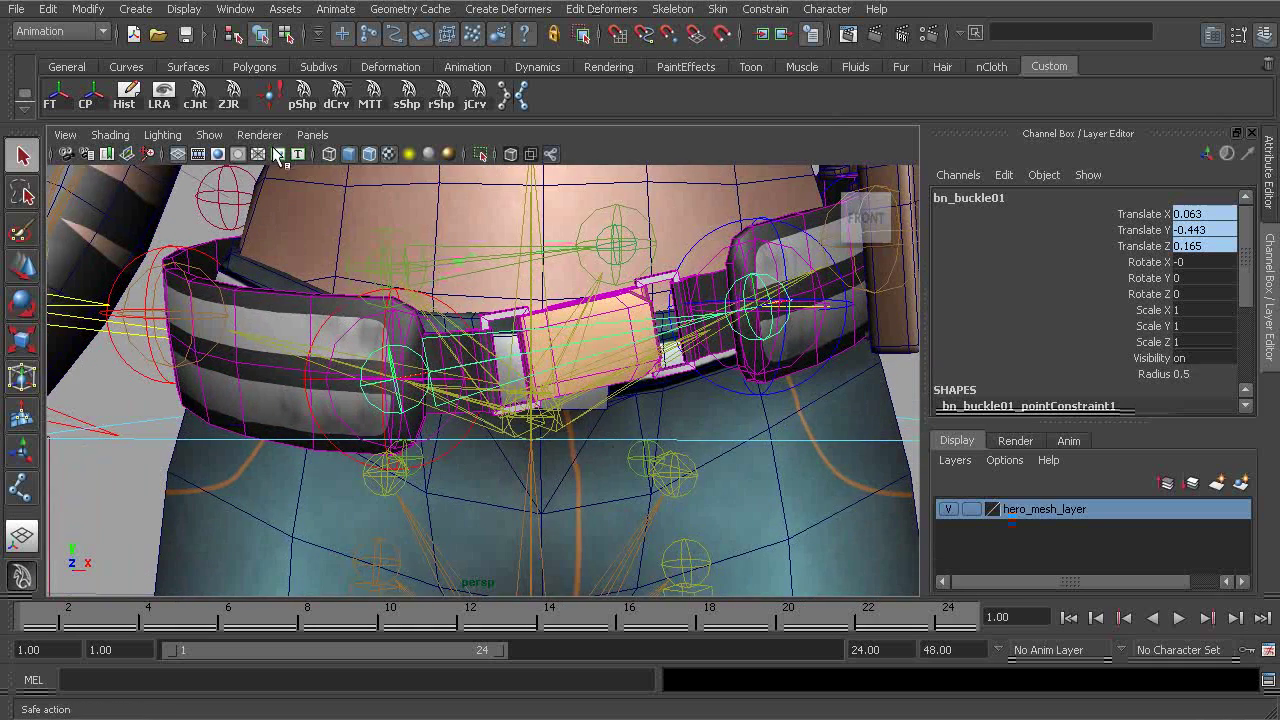
pyautogui.keyDown('alt'); pyautogui.moveTo(407, 237); pyautogui.dragTo(300, 190); pyautogui.keyUp('alt')
pyautogui.click(209, 134)
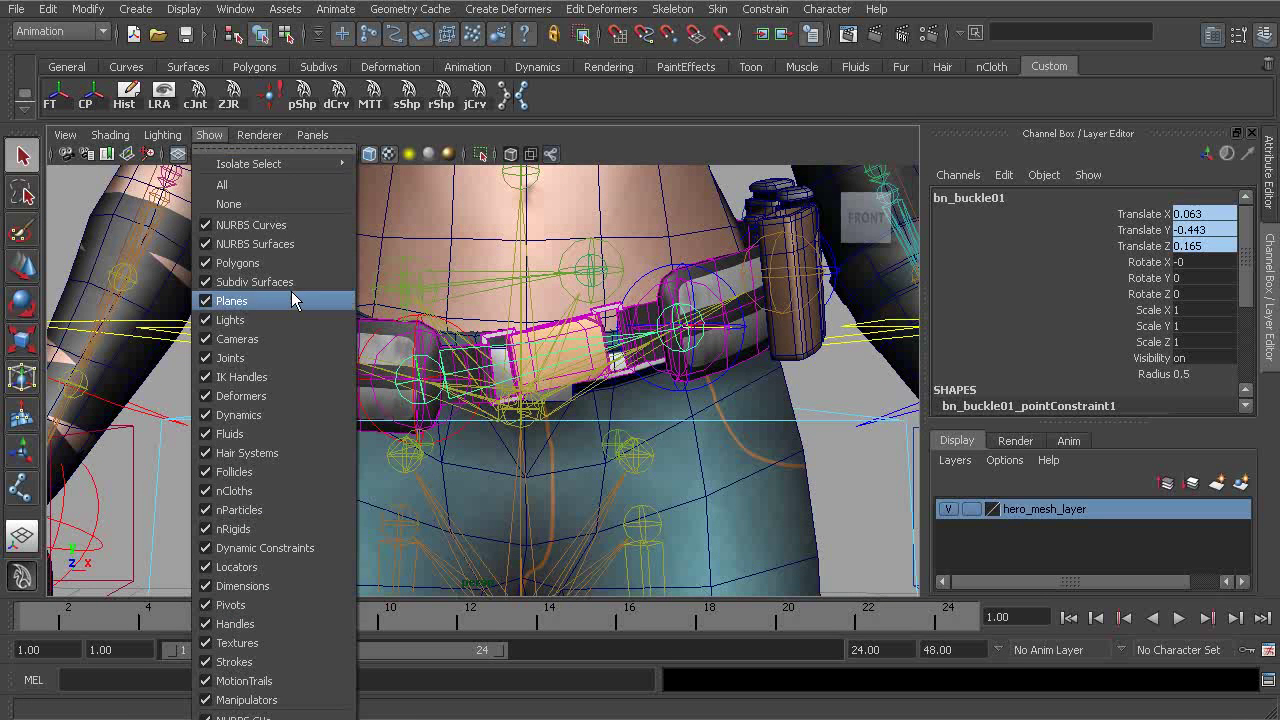
pyautogui.click(290, 357)
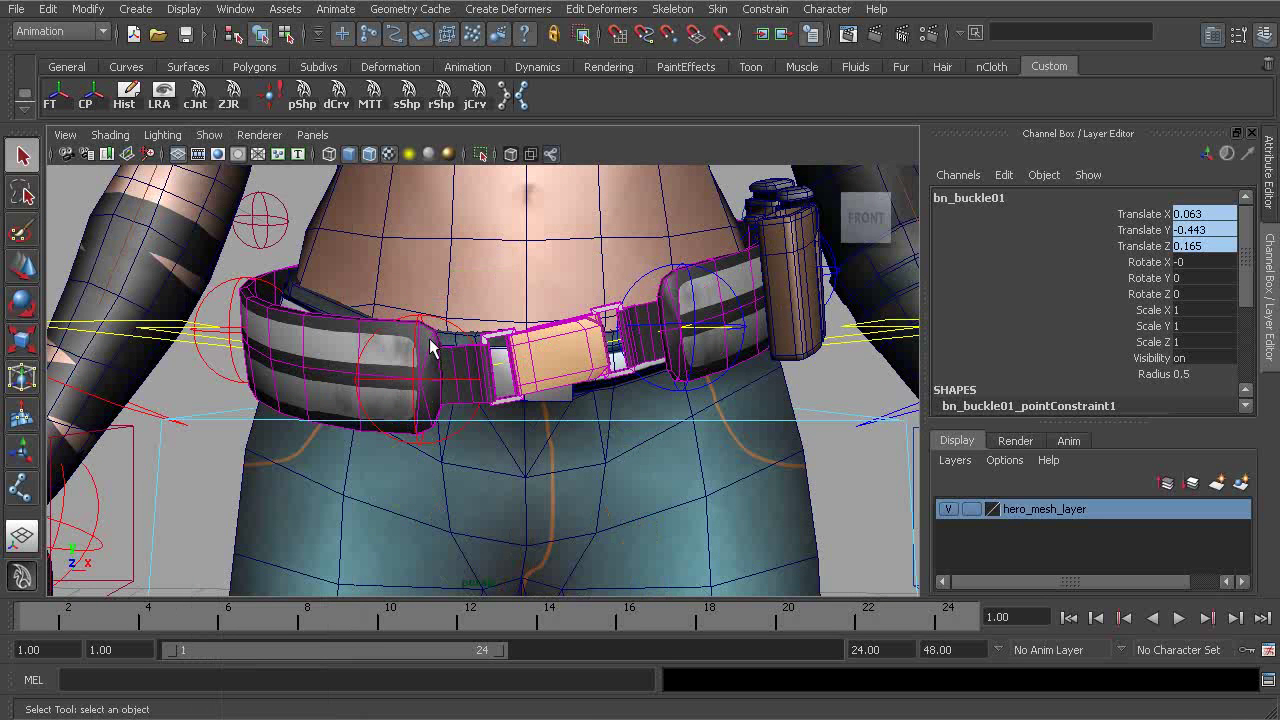
# Step: Test-move the front belt control cc_r_belt_a01 and its left counterpart to check the belt deformation, undoing each move
pyautogui.click(437, 320)
pyautogui.press('w')
pyautogui.moveTo(430, 316); pyautogui.dragTo(438, 349)
pyautogui.hotkey('ctrl', 'z')
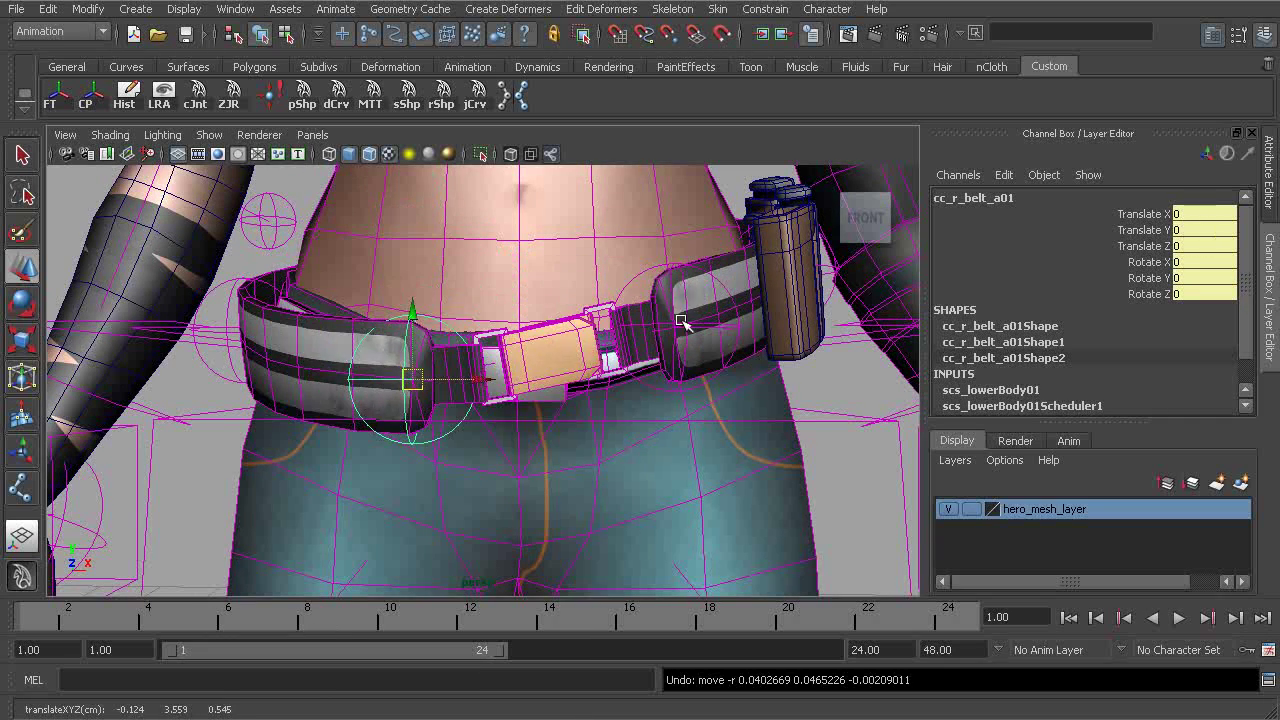
pyautogui.click(688, 305)
pyautogui.moveTo(686, 292); pyautogui.dragTo(662, 400)
pyautogui.hotkey('ctrl', 'z')
# Step: Test-move the right side belt control cc_r_belt_b01 and undo the move
pyautogui.click(213, 320)
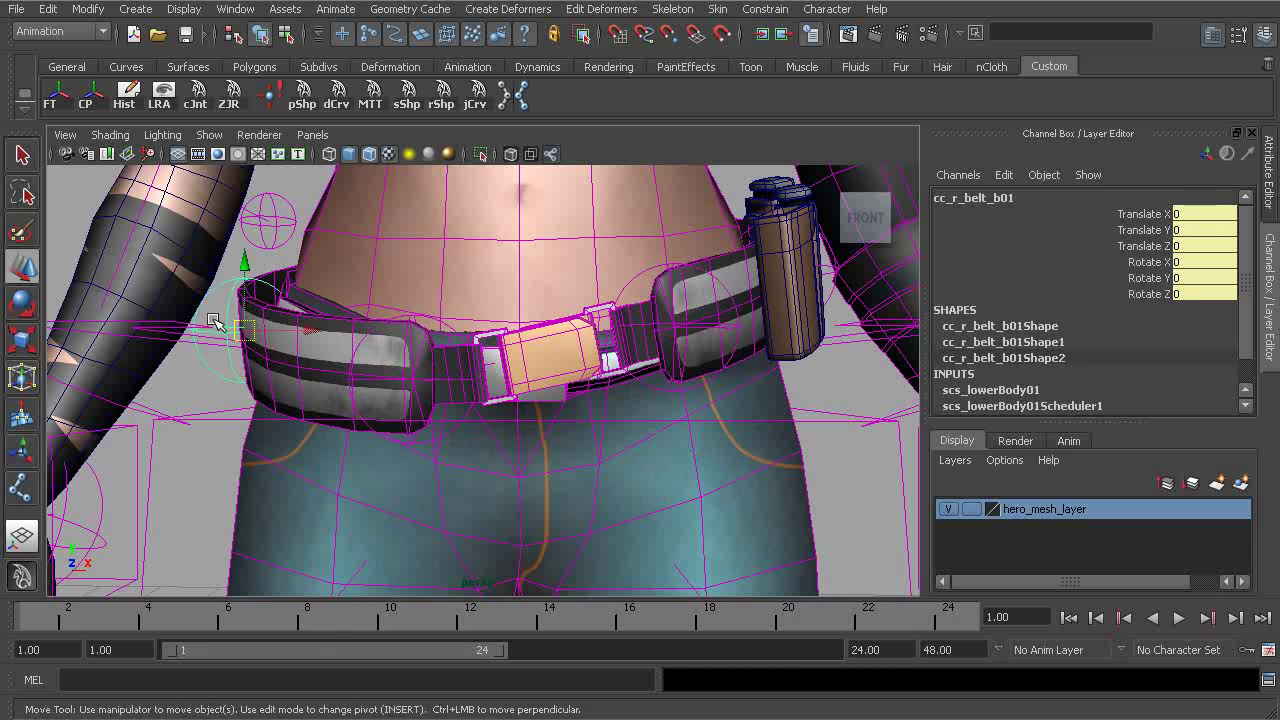
pyautogui.keyDown('alt'); pyautogui.moveTo(214, 322); pyautogui.dragTo(398, 330); pyautogui.keyUp('alt')
pyautogui.moveTo(562, 342); pyautogui.dragTo(557, 377)
pyautogui.hotkey('ctrl', 'z')
# Step: Test-move the remaining belt controls around the back, including cc_l_belt_c01, and undo each move
pyautogui.keyDown('alt'); pyautogui.moveTo(402, 338); pyautogui.dragTo(602, 340); pyautogui.keyUp('alt')
pyautogui.keyDown('alt'); pyautogui.moveTo(602, 340); pyautogui.dragTo(608, 336, button='right'); pyautogui.keyUp('alt')
pyautogui.keyDown('alt'); pyautogui.moveTo(608, 336); pyautogui.dragTo(510, 201); pyautogui.keyUp('alt')
pyautogui.click(593, 225)
pyautogui.hotkey('ctrl', 'z')
pyautogui.keyDown('alt'); pyautogui.moveTo(431, 275); pyautogui.dragTo(327, 278); pyautogui.keyUp('alt')
pyautogui.click(402, 249)
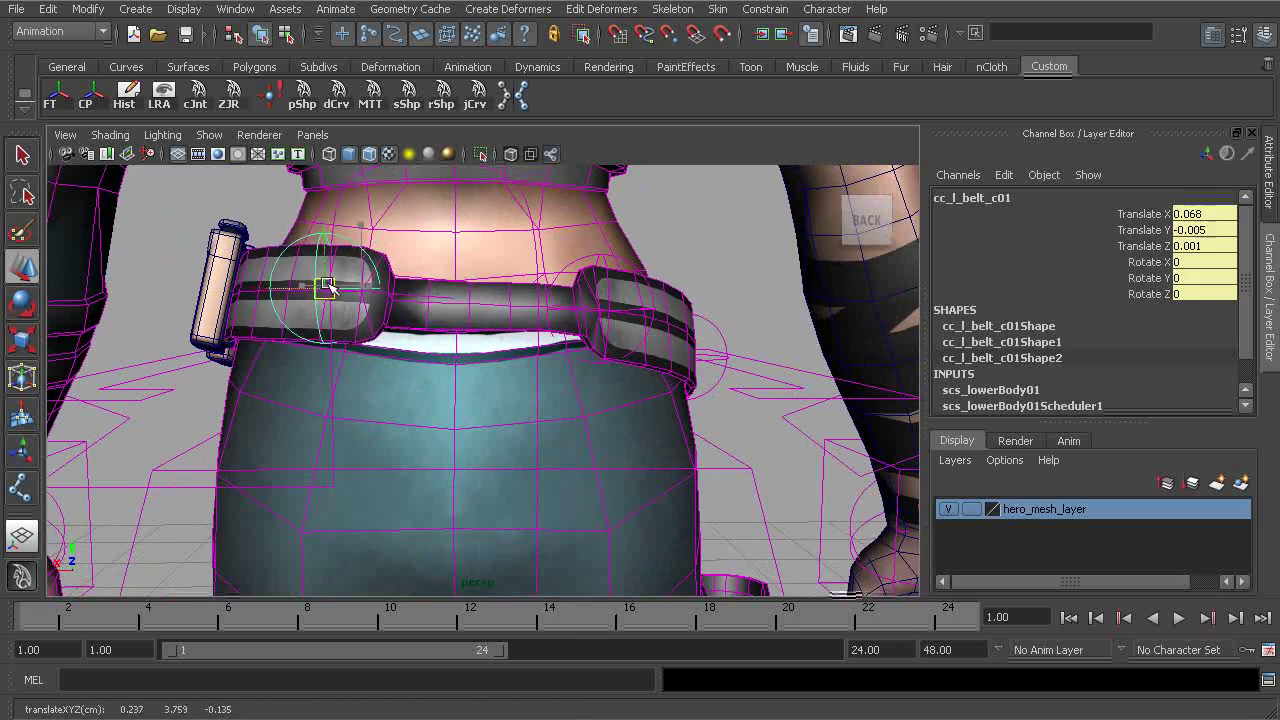
pyautogui.hotkey('ctrl', 'z')
# Step: Test-rotate the hip control cc_hip01 to check how the belt follows the hips, and undo the rotation
pyautogui.keyDown('alt'); pyautogui.moveTo(215, 353); pyautogui.dragTo(664, 346); pyautogui.keyUp('alt')
pyautogui.keyDown('alt'); pyautogui.moveTo(664, 346); pyautogui.dragTo(619, 378, button='right'); pyautogui.keyUp('alt')
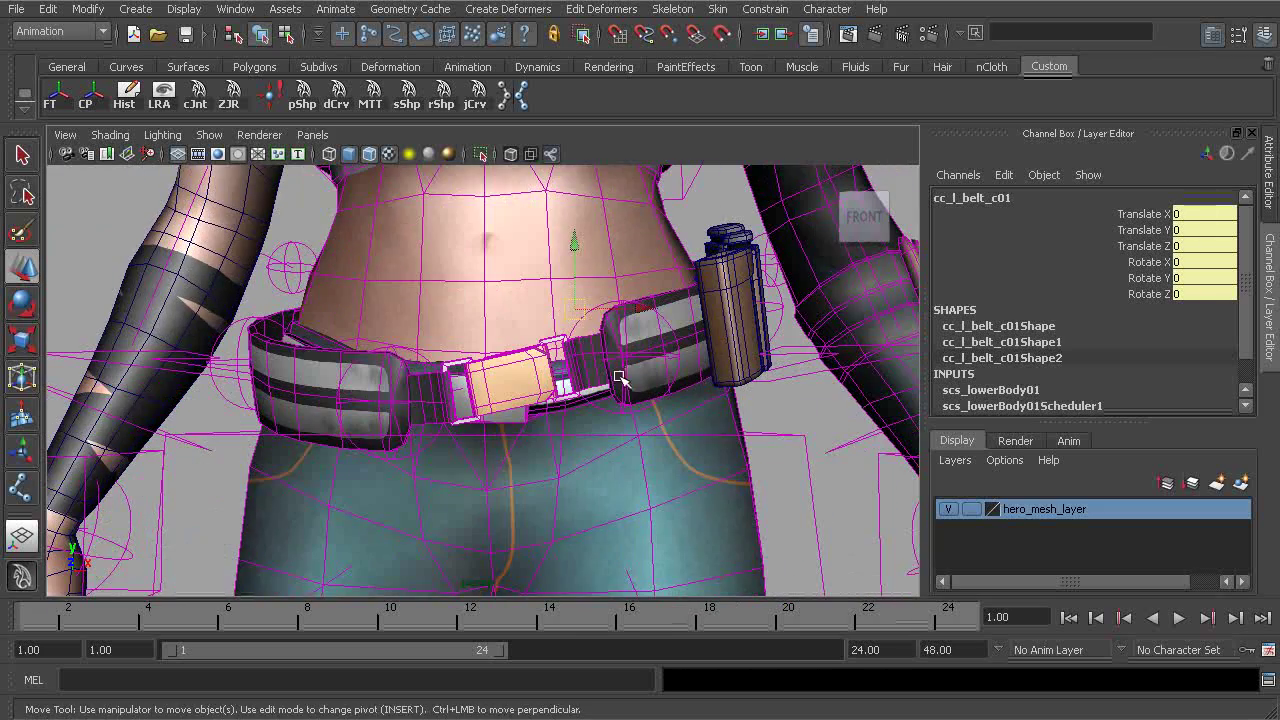
pyautogui.click(788, 438)
pyautogui.keyDown('alt'); pyautogui.moveTo(791, 437); pyautogui.dragTo(570, 432, button='right'); pyautogui.keyUp('alt')
pyautogui.press('e')
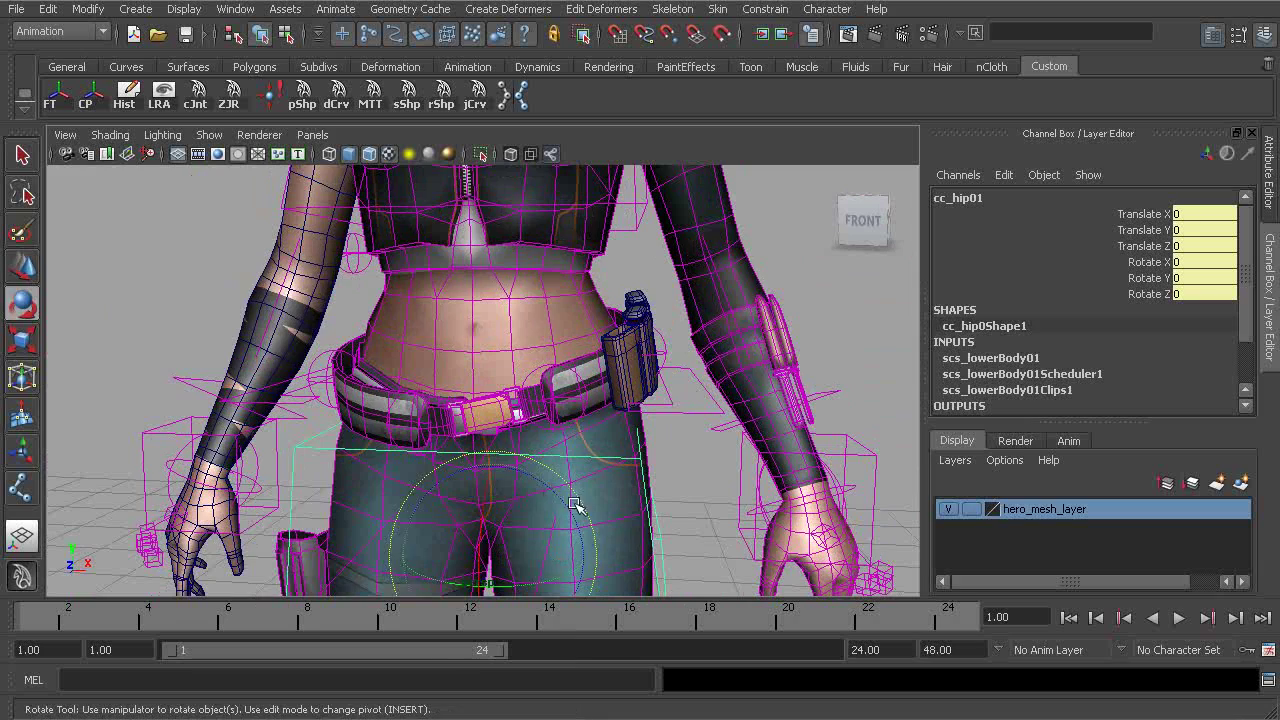
pyautogui.moveTo(571, 437); pyautogui.dragTo(451, 489)
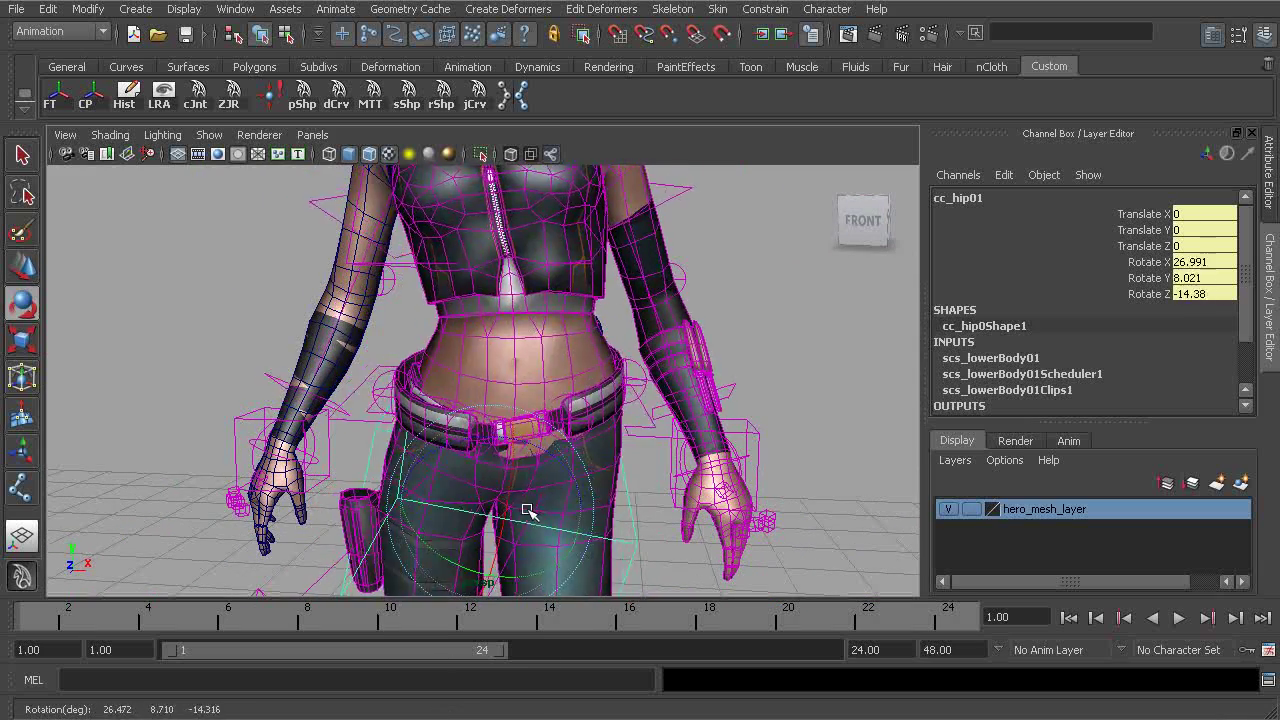
pyautogui.hotkey('ctrl', 'z')
pyautogui.hotkey('ctrl', 'z')
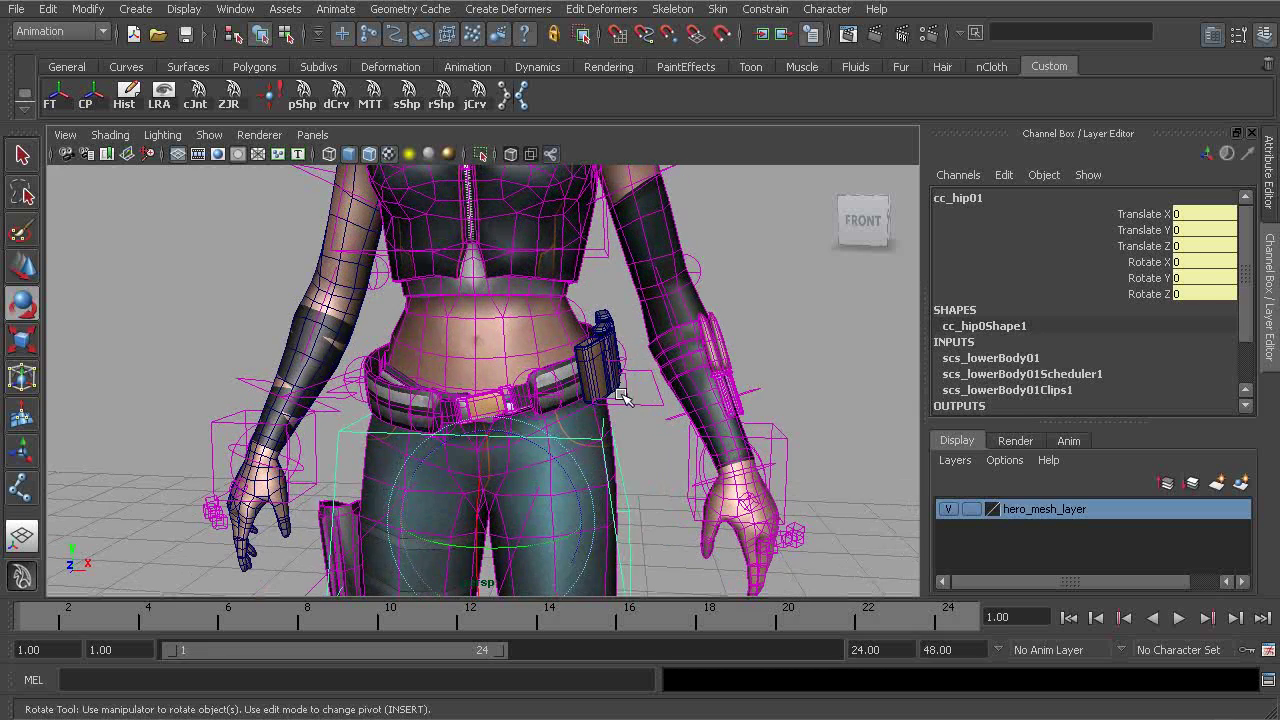
# Step: Test-rotate the main belt control cc_belt01 and undo the rotation
pyautogui.click(621, 396)
pyautogui.moveTo(621, 396); pyautogui.dragTo(551, 423)
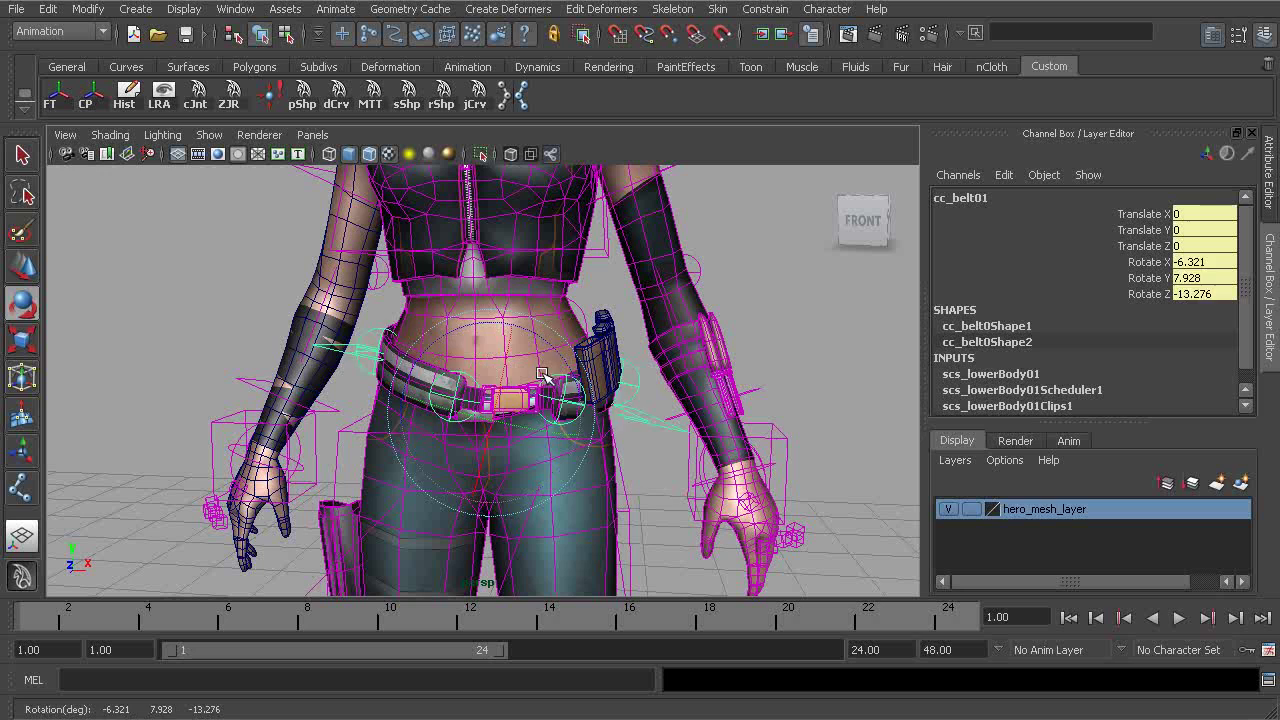
pyautogui.hotkey('ctrl', 'z')
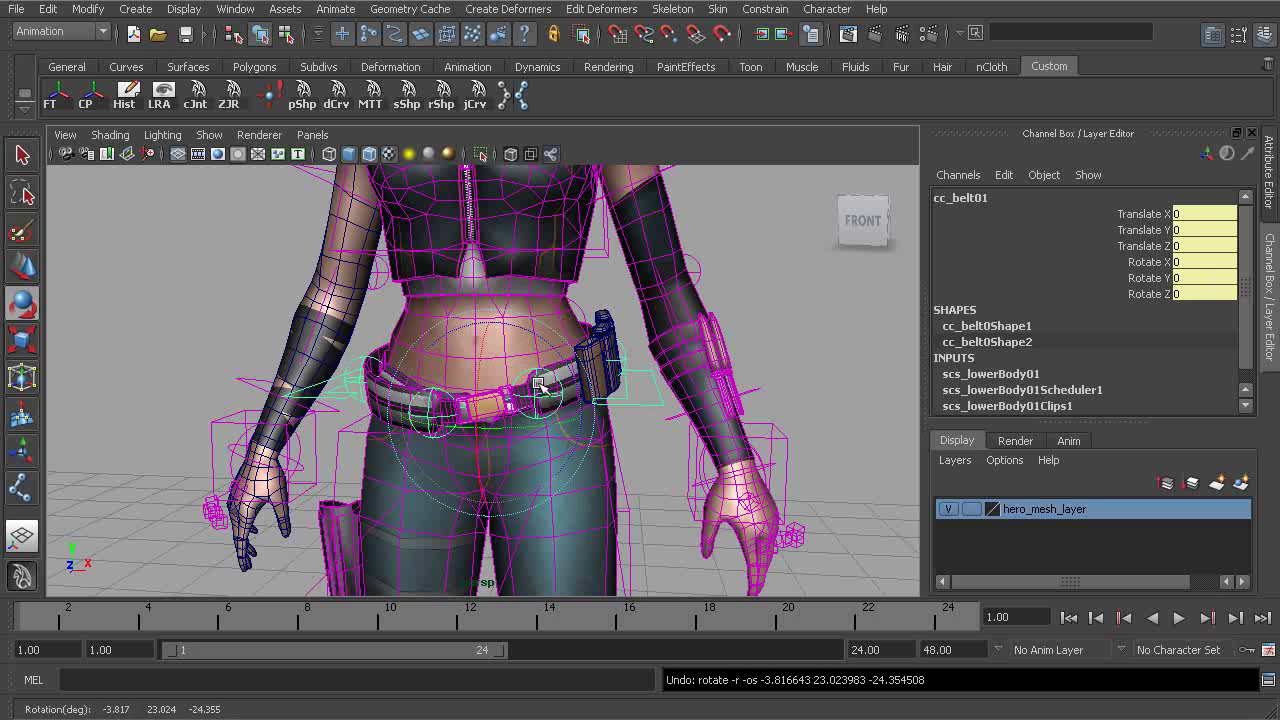
# Step: Rotate cc_belt01 strongly again, examine the belt and buckle deformation from several angles, and undo the rotations
pyautogui.keyDown('alt'); pyautogui.moveTo(552, 388); pyautogui.dragTo(524, 386); pyautogui.keyUp('alt')
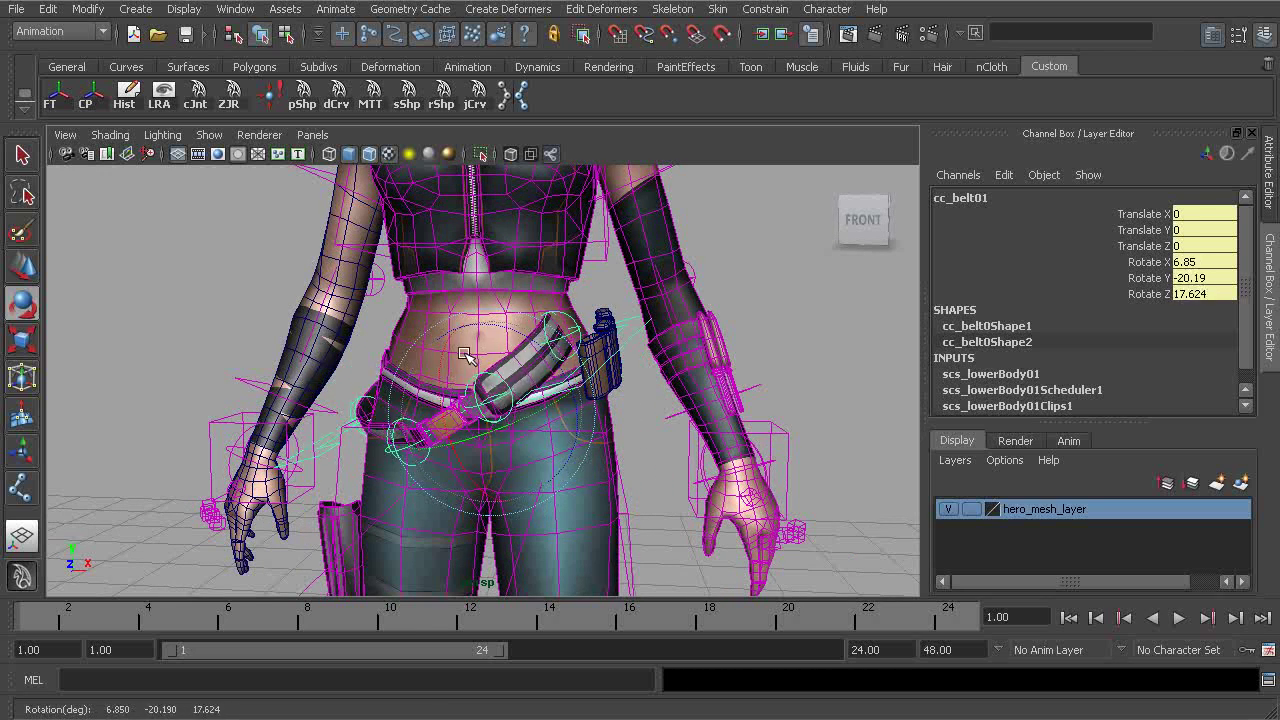
pyautogui.keyDown('alt'); pyautogui.moveTo(549, 347); pyautogui.dragTo(475, 352, button='right'); pyautogui.keyUp('alt')
pyautogui.moveTo(475, 352)
pyautogui.keyDown('alt'); pyautogui.mouseDown()
pyautogui.moveTo(420, 358)
pyautogui.moveTo(476, 368)
pyautogui.mouseUp(); pyautogui.keyUp('alt')
pyautogui.keyDown('alt'); pyautogui.moveTo(476, 368); pyautogui.dragTo(580, 397, button='right'); pyautogui.keyUp('alt')
pyautogui.moveTo(580, 397)
pyautogui.keyDown('alt'); pyautogui.mouseDown()
pyautogui.moveTo(436, 402)
pyautogui.moveTo(586, 400)
pyautogui.mouseUp(); pyautogui.keyUp('alt')
pyautogui.keyDown('alt'); pyautogui.moveTo(586, 400); pyautogui.dragTo(648, 408, button='right'); pyautogui.keyUp('alt')
pyautogui.keyDown('alt'); pyautogui.moveTo(648, 408); pyautogui.dragTo(490, 414); pyautogui.keyUp('alt')
pyautogui.moveTo(465, 354); pyautogui.dragTo(512, 362)
pyautogui.hotkey('ctrl', 'z')
pyautogui.hotkey('ctrl', 'z')
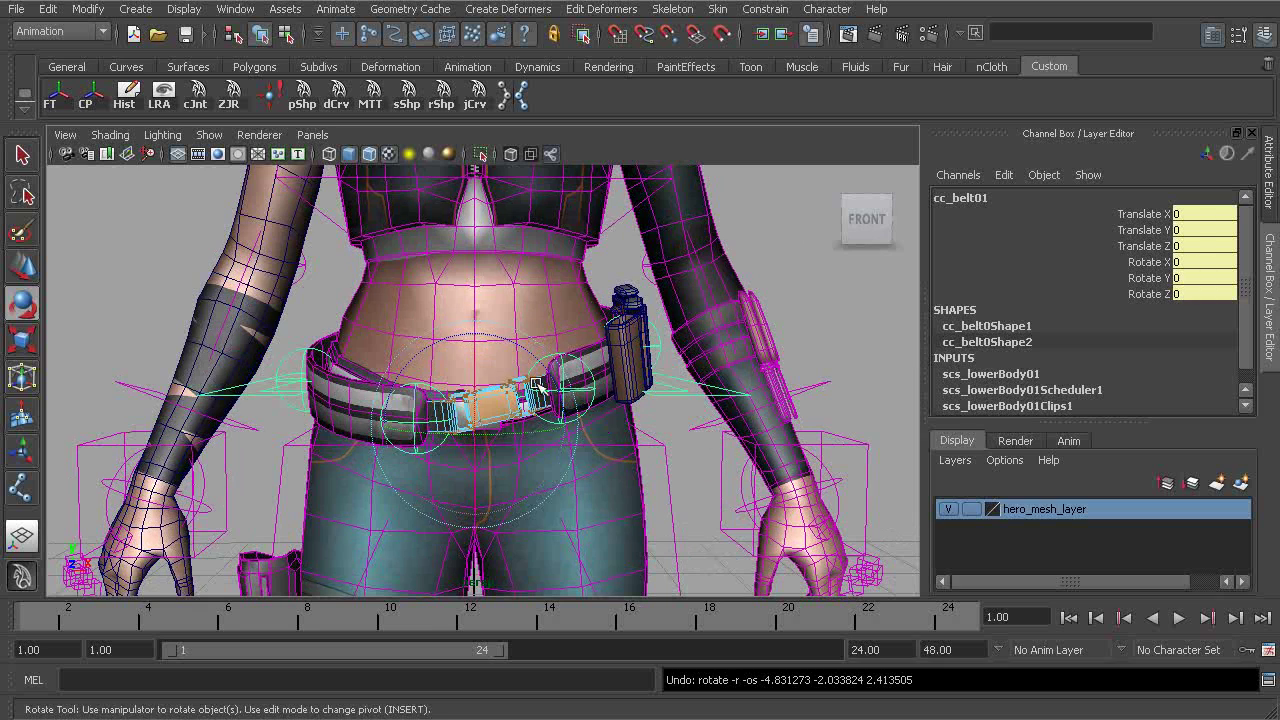
# Step: Return to object selection, select the hero_clips mesh on the belt, and display the joints in the viewport
pyautogui.keyDown('alt'); pyautogui.moveTo(549, 380); pyautogui.dragTo(458, 367, button='right'); pyautogui.keyUp('alt')
pyautogui.hotkey('ctrl', 'z')
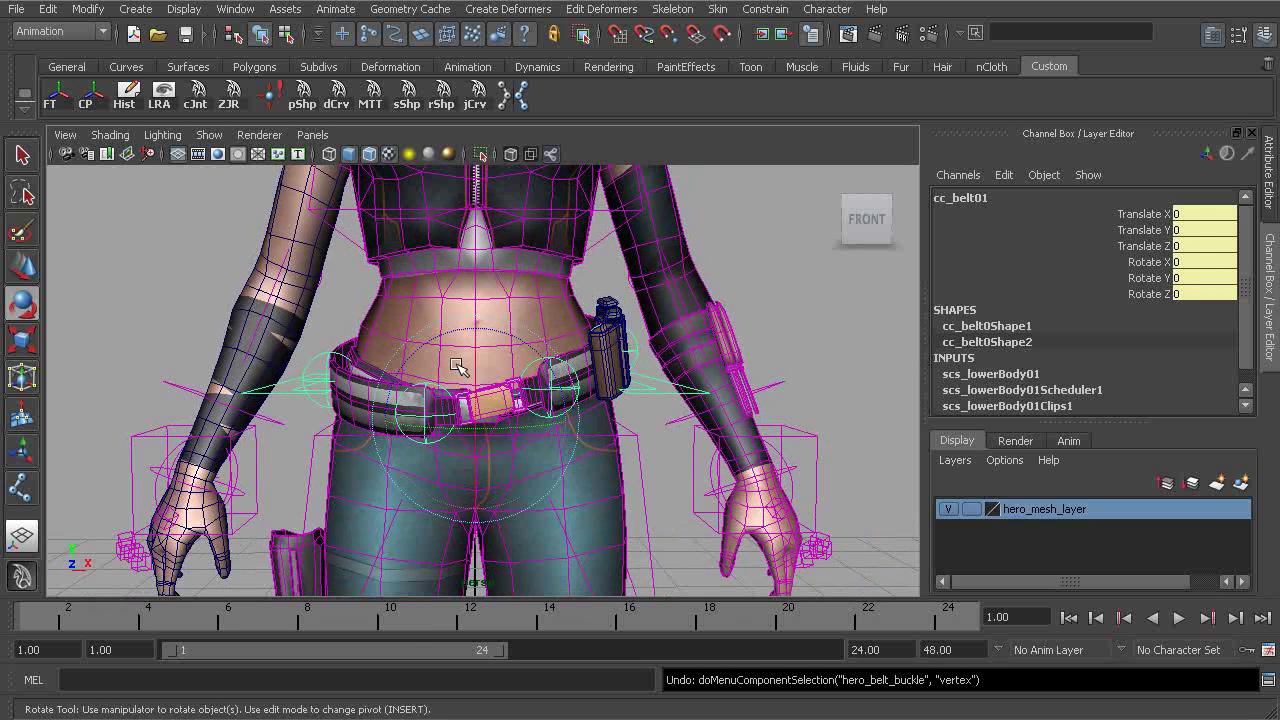
pyautogui.click(343, 290)
pyautogui.keyDown('alt'); pyautogui.moveTo(343, 290); pyautogui.dragTo(615, 357); pyautogui.keyUp('alt')
pyautogui.press('q')
pyautogui.click(575, 338)
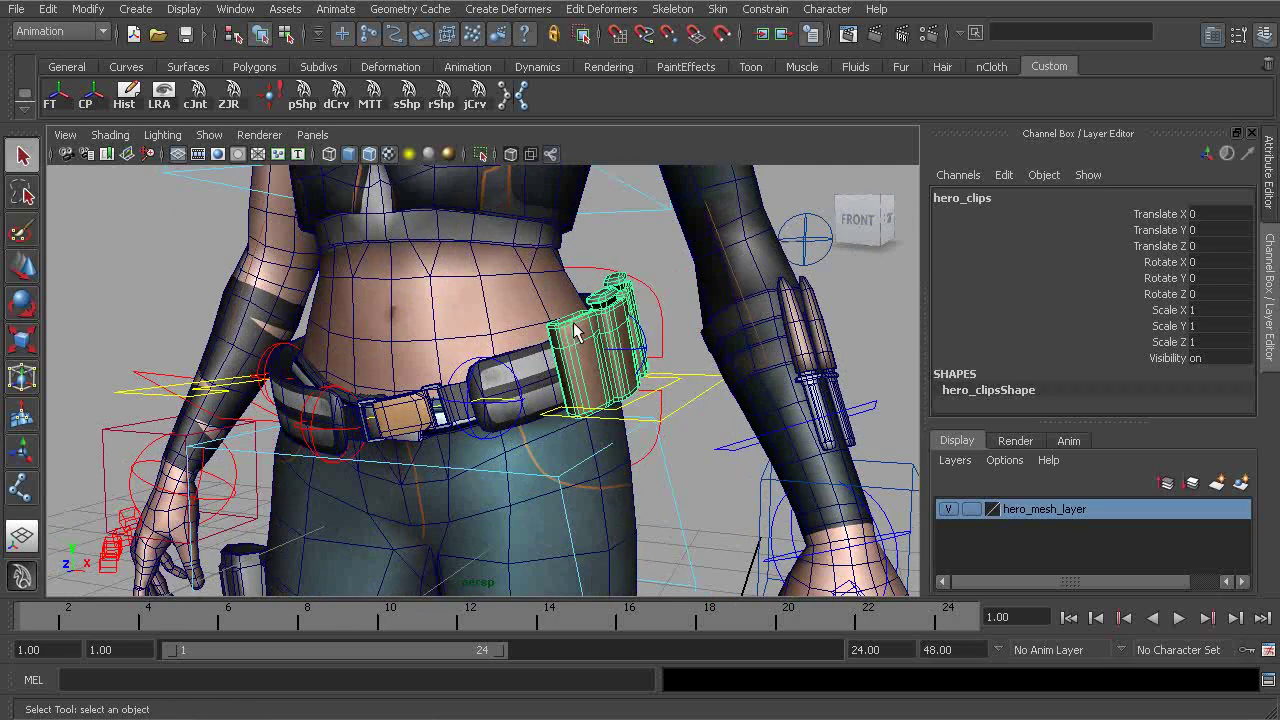
pyautogui.click(208, 135)
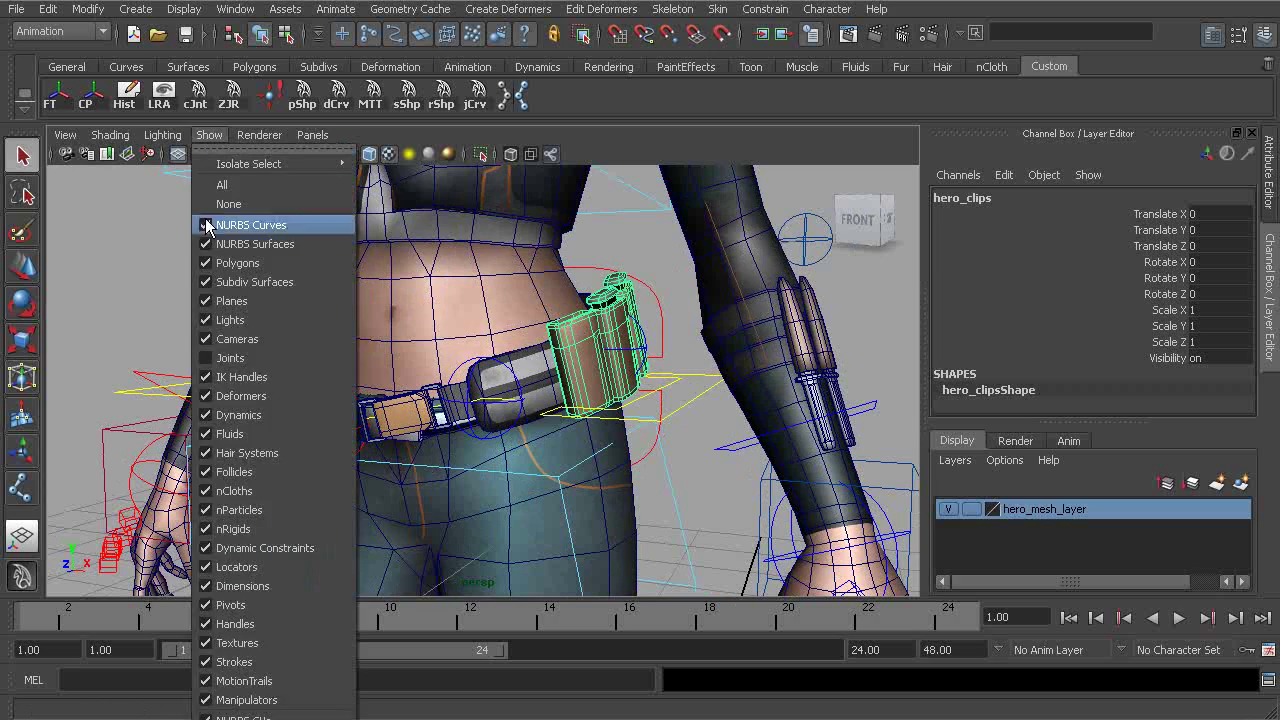
pyautogui.click(240, 359)
# Step: Add the joint bn_l_belt_b01 to the hero_clips selection and smooth bind the clips to that joint
pyautogui.keyDown('alt'); pyautogui.moveTo(684, 372); pyautogui.dragTo(597, 398, button='middle'); pyautogui.keyUp('alt')
pyautogui.keyDown('alt'); pyautogui.moveTo(597, 398); pyautogui.dragTo(728, 412, button='right'); pyautogui.keyUp('alt')
pyautogui.keyDown('alt'); pyautogui.moveTo(728, 412); pyautogui.dragTo(685, 387); pyautogui.keyUp('alt')
pyautogui.keyDown('alt'); pyautogui.moveTo(685, 387); pyautogui.dragTo(731, 392, button='right'); pyautogui.keyUp('alt')
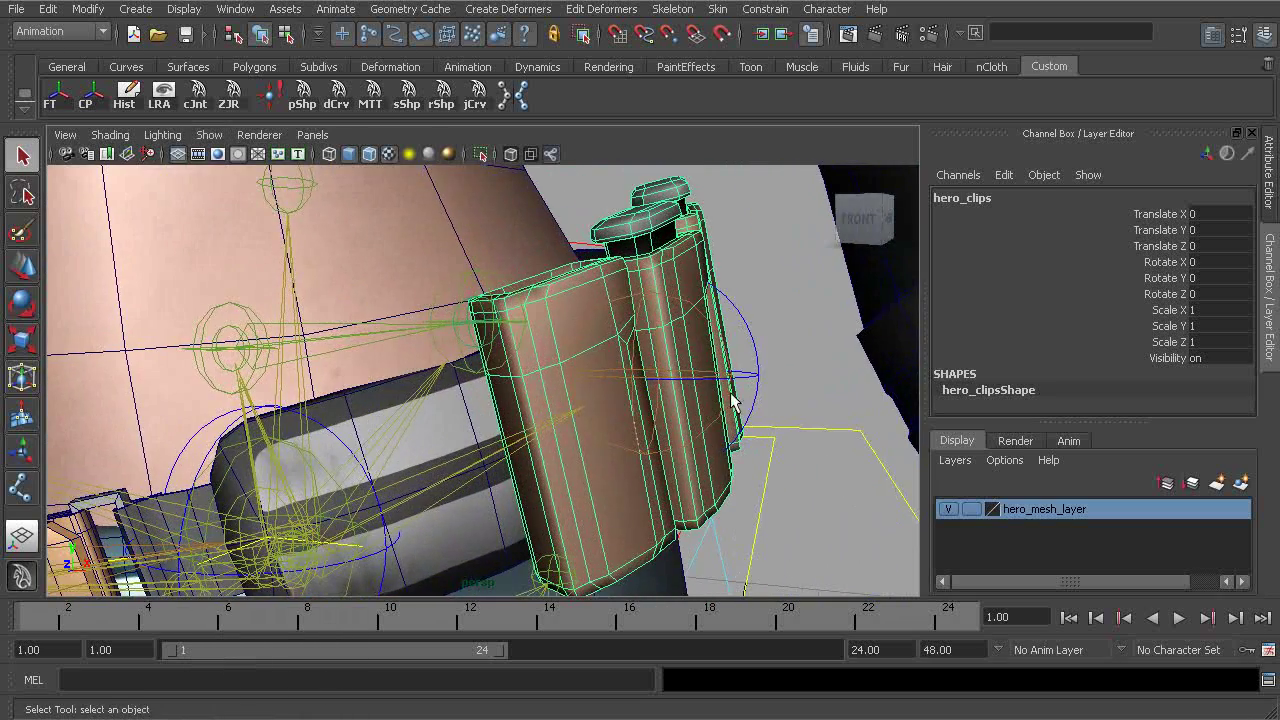
pyautogui.click(720, 333)
pyautogui.keyDown('alt'); pyautogui.moveTo(720, 333); pyautogui.dragTo(618, 343); pyautogui.keyUp('alt')
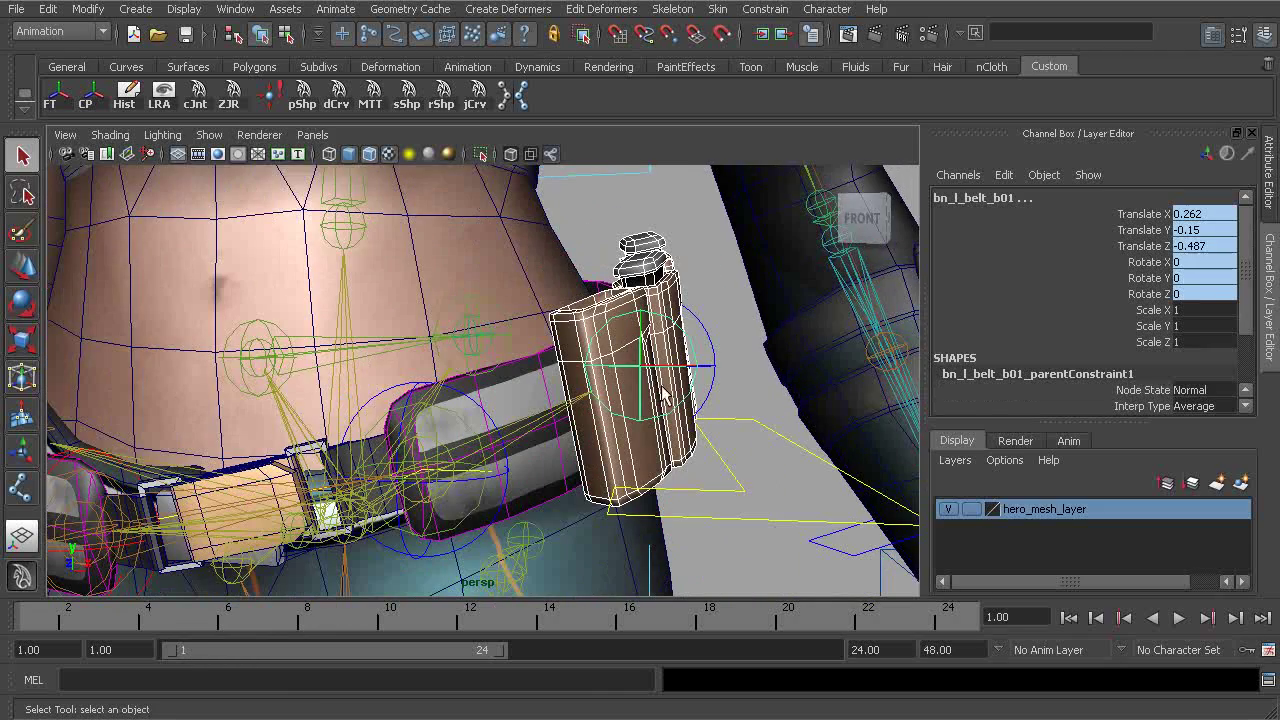
pyautogui.keyDown('alt'); pyautogui.moveTo(668, 392); pyautogui.dragTo(567, 364); pyautogui.keyUp('alt')
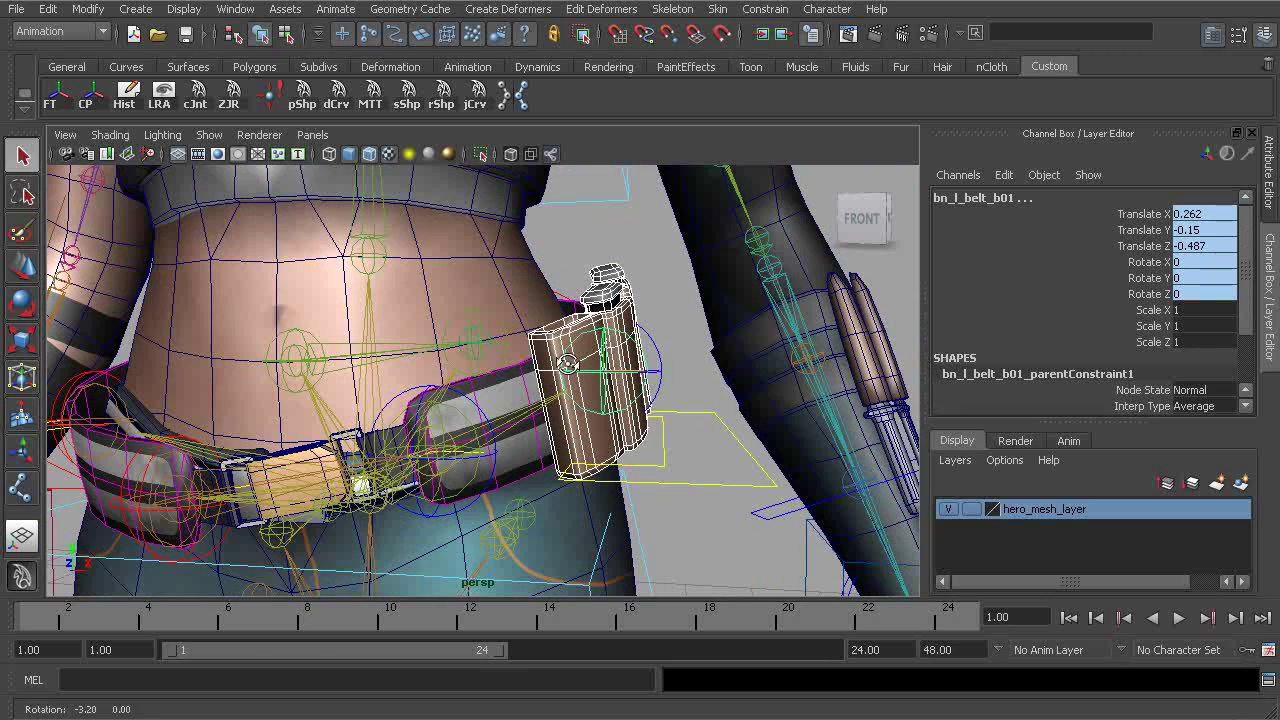
pyautogui.click(717, 9)
pyautogui.moveTo(760, 38)
pyautogui.click(895, 49)
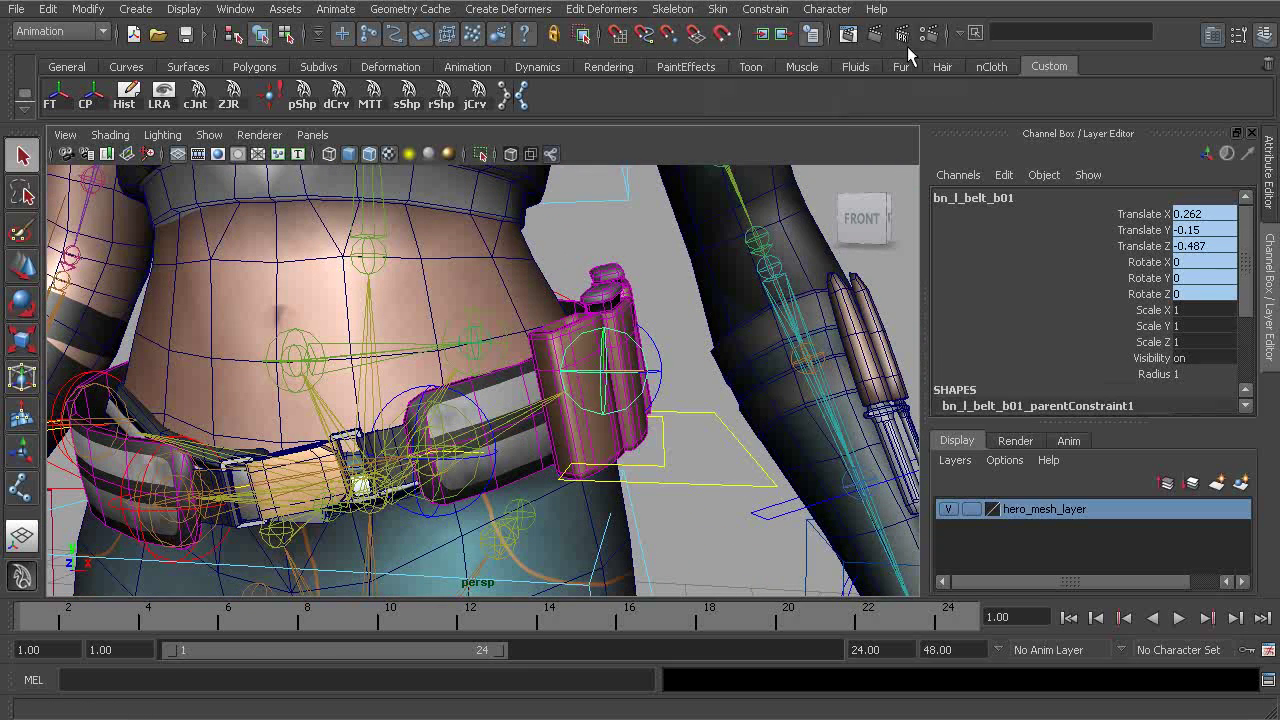
# Step: Test-move the control cc_l_belt_b01 to check how the clips follow, and undo the move
pyautogui.click(650, 350)
pyautogui.keyDown('alt'); pyautogui.moveTo(650, 350); pyautogui.dragTo(615, 412); pyautogui.keyUp('alt')
pyautogui.press('w')
pyautogui.hotkey('ctrl', 'z')
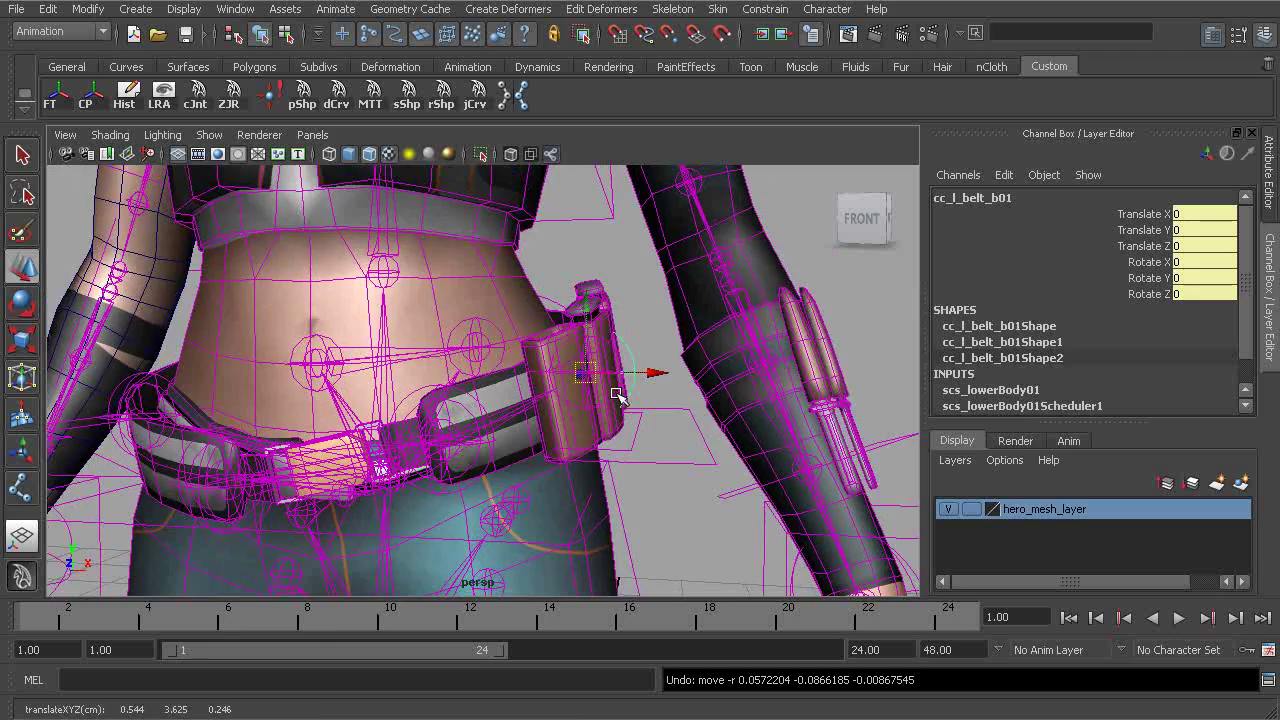
# Step: Clear the selection and examine the whole hero character with her rig and joints from several angles, from head to boots
pyautogui.keyDown('alt'); pyautogui.moveTo(618, 392); pyautogui.dragTo(408, 366, button='right'); pyautogui.keyUp('alt')
pyautogui.keyDown('alt'); pyautogui.moveTo(408, 366); pyautogui.dragTo(436, 395); pyautogui.keyUp('alt')
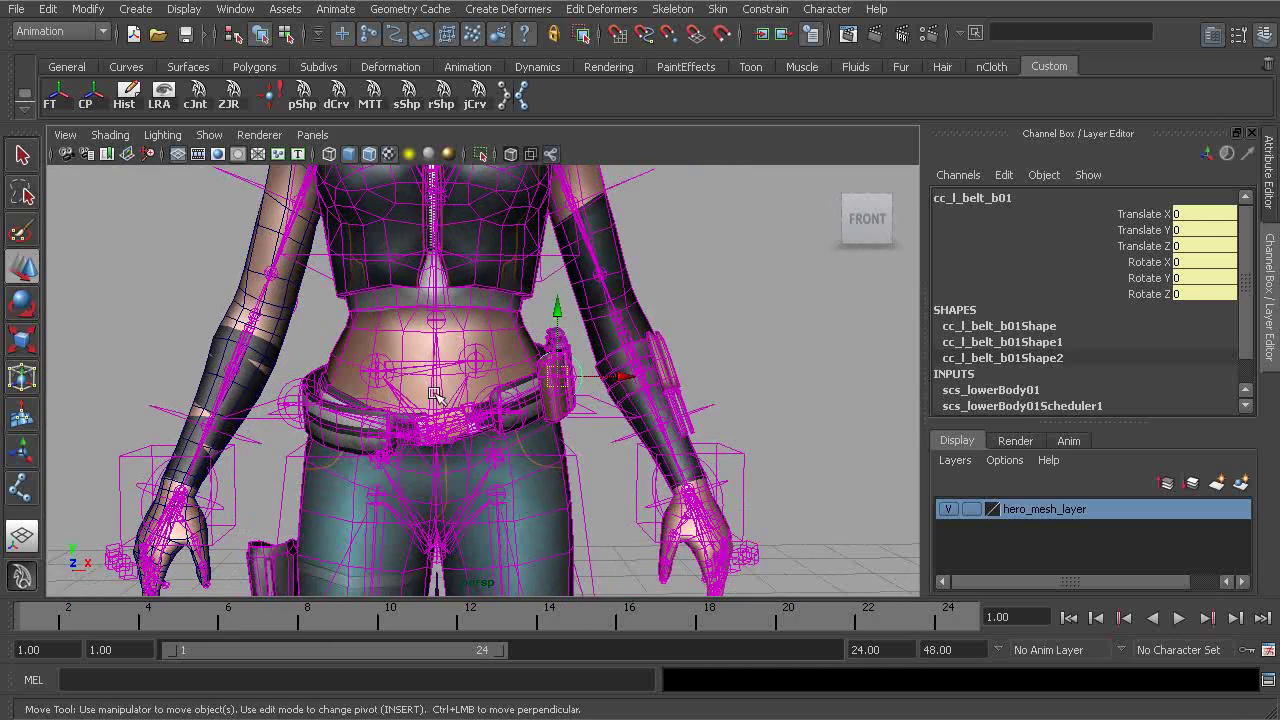
pyautogui.click(703, 312)
pyautogui.keyDown('alt'); pyautogui.moveTo(717, 374); pyautogui.dragTo(423, 346, button='right'); pyautogui.keyUp('alt')
pyautogui.keyDown('alt'); pyautogui.moveTo(423, 346); pyautogui.dragTo(507, 284); pyautogui.keyUp('alt')
pyautogui.moveTo(460, 420)
pyautogui.keyDown('alt'); pyautogui.mouseDown()
pyautogui.moveTo(628, 409)
pyautogui.moveTo(455, 415)
pyautogui.mouseUp(); pyautogui.keyUp('alt')
pyautogui.keyDown('alt'); pyautogui.moveTo(455, 415); pyautogui.dragTo(553, 406, button='right'); pyautogui.keyUp('alt')
pyautogui.keyDown('alt'); pyautogui.moveTo(497, 284); pyautogui.dragTo(622, 424); pyautogui.keyUp('alt')
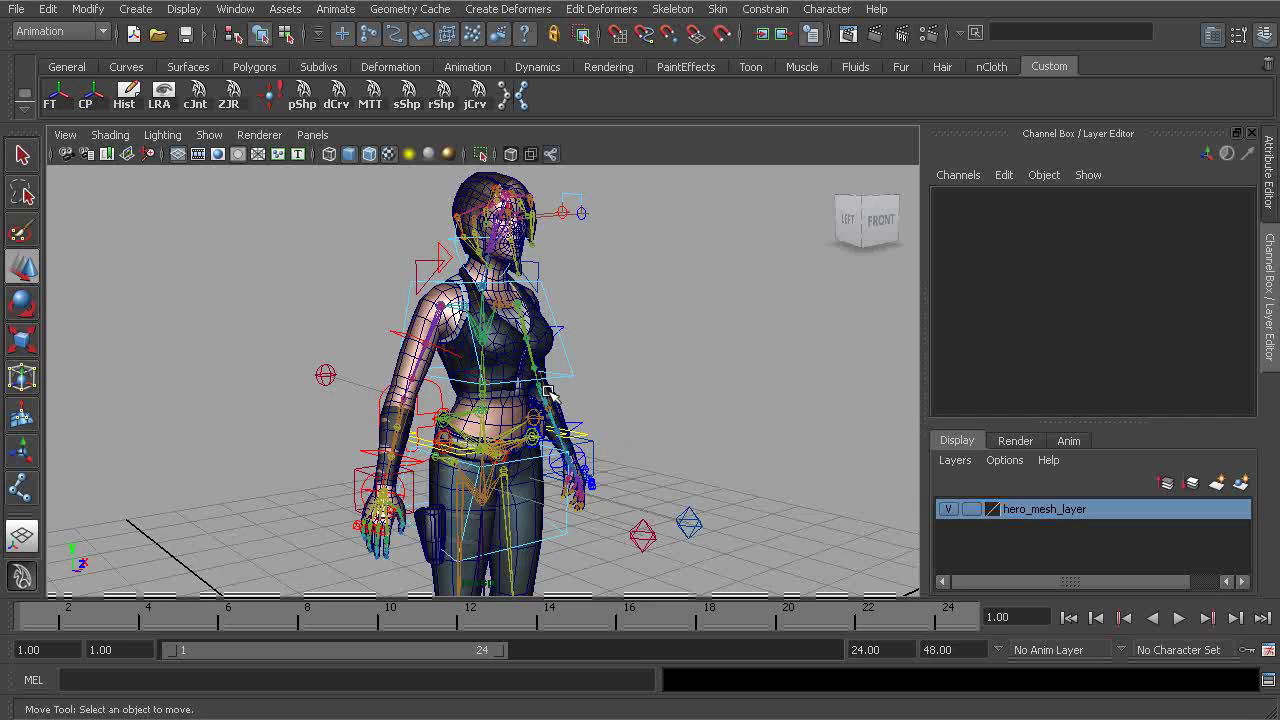
pyautogui.keyDown('alt'); pyautogui.moveTo(548, 393); pyautogui.dragTo(433, 457); pyautogui.keyUp('alt')
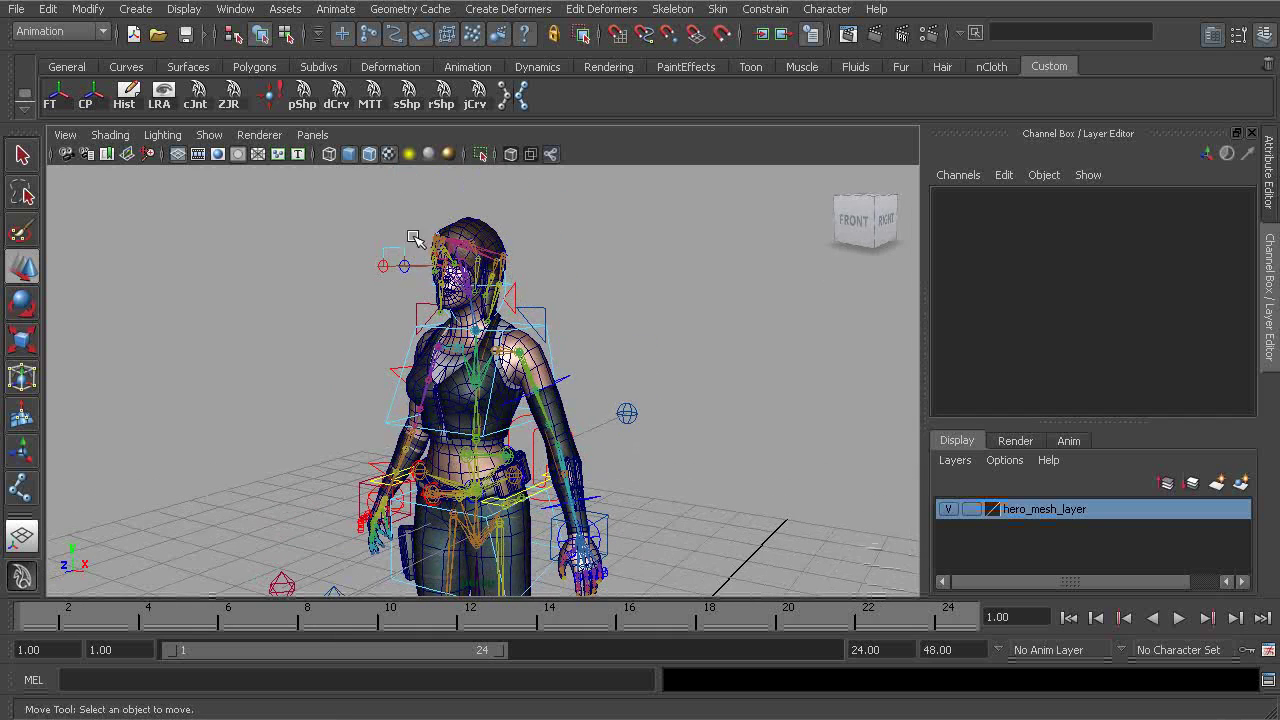
pyautogui.keyDown('alt'); pyautogui.moveTo(474, 290); pyautogui.dragTo(463, 325); pyautogui.keyUp('alt')
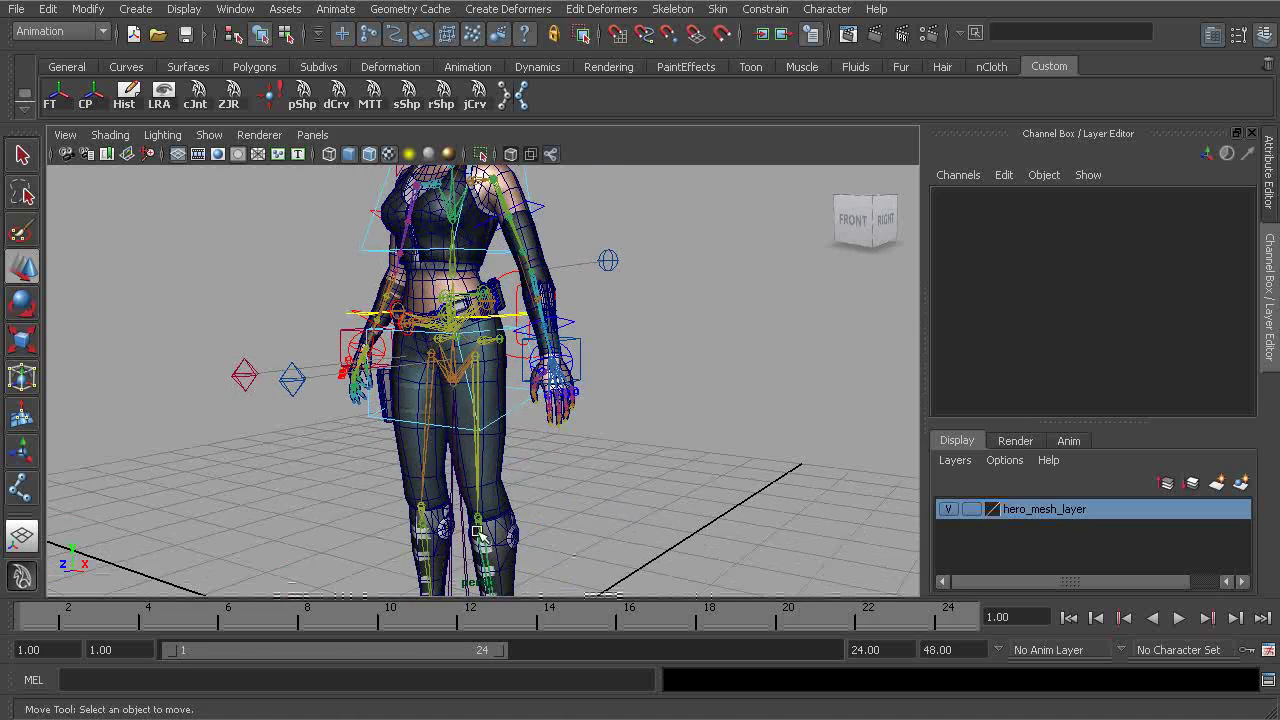
pyautogui.scroll(-2, 478, 524)
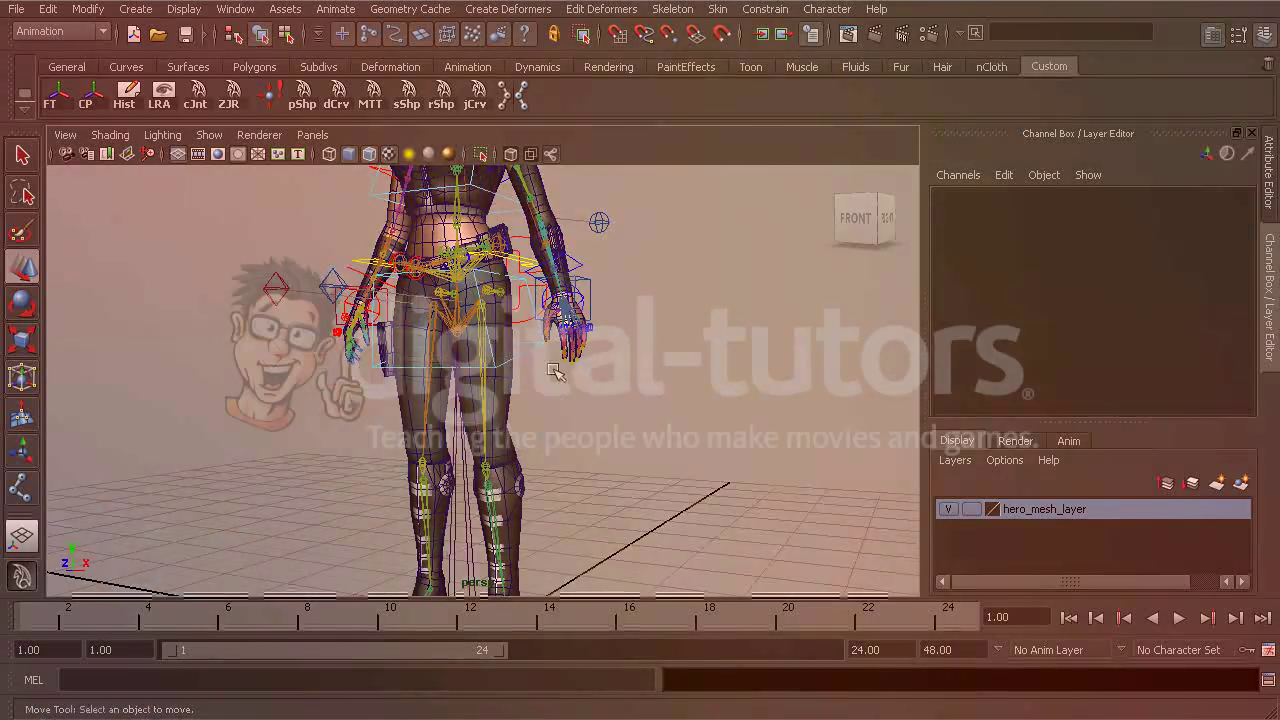